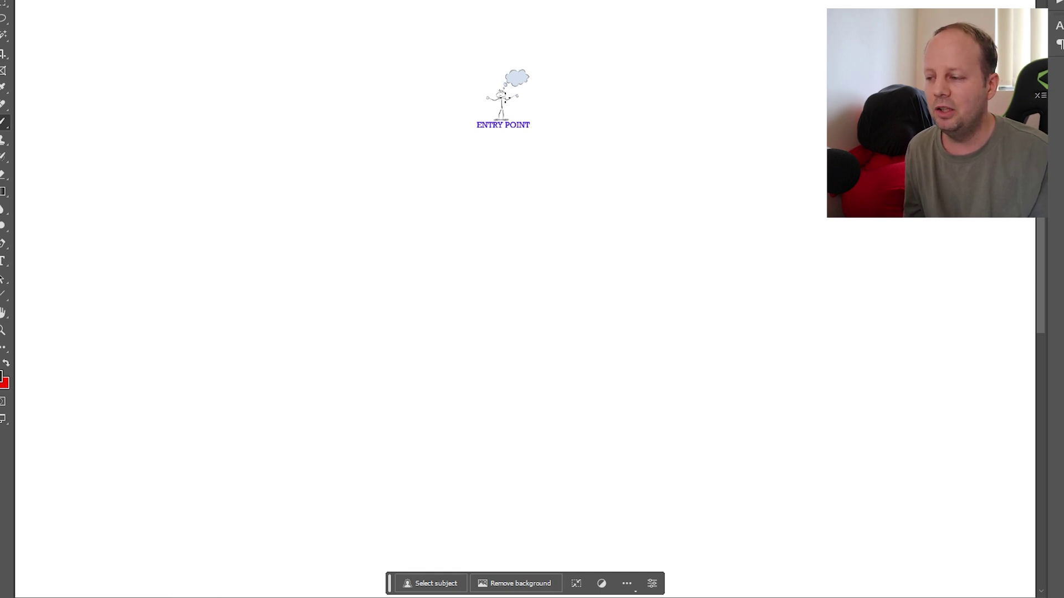
# Step: Sketch trial strokes around the ENTRY POINT figure, undo them, and start a path from its hand
pyautogui.moveTo(501, 99)
pyautogui.mouseDown()
pyautogui.moveTo(491, 190)
pyautogui.moveTo(502, 100)
pyautogui.moveTo(540, 185)
pyautogui.moveTo(517, 100)
pyautogui.moveTo(532, 100)
pyautogui.moveTo(542, 44)
pyautogui.moveTo(413, 29)
pyautogui.moveTo(496, 96)
pyautogui.mouseUp()
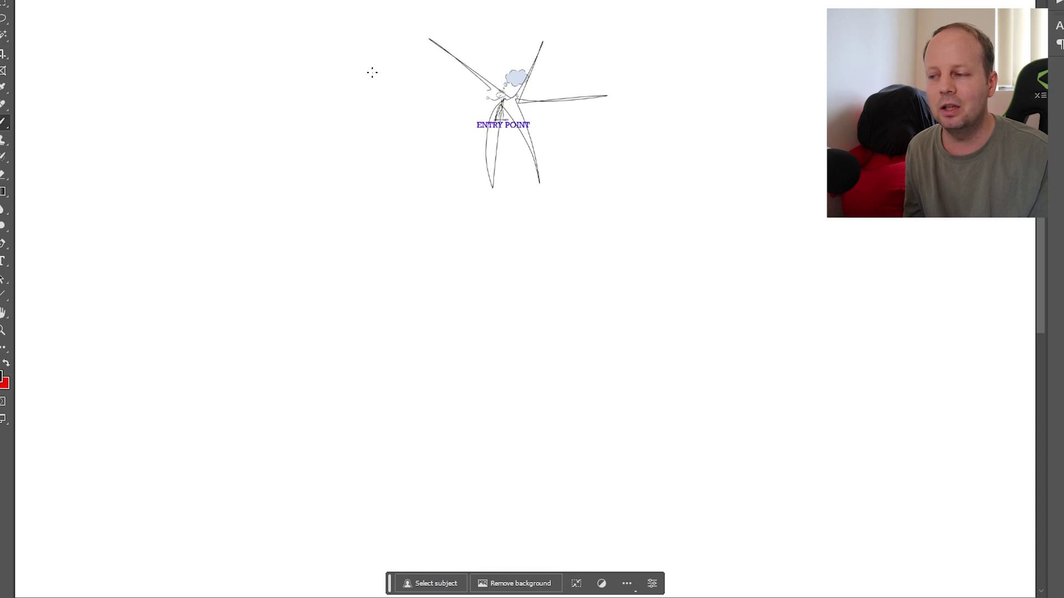
pyautogui.moveTo(372, 72)
pyautogui.mouseDown()
pyautogui.moveTo(482, 90)
pyautogui.moveTo(470, 120)
pyautogui.moveTo(507, 103)
pyautogui.mouseUp()
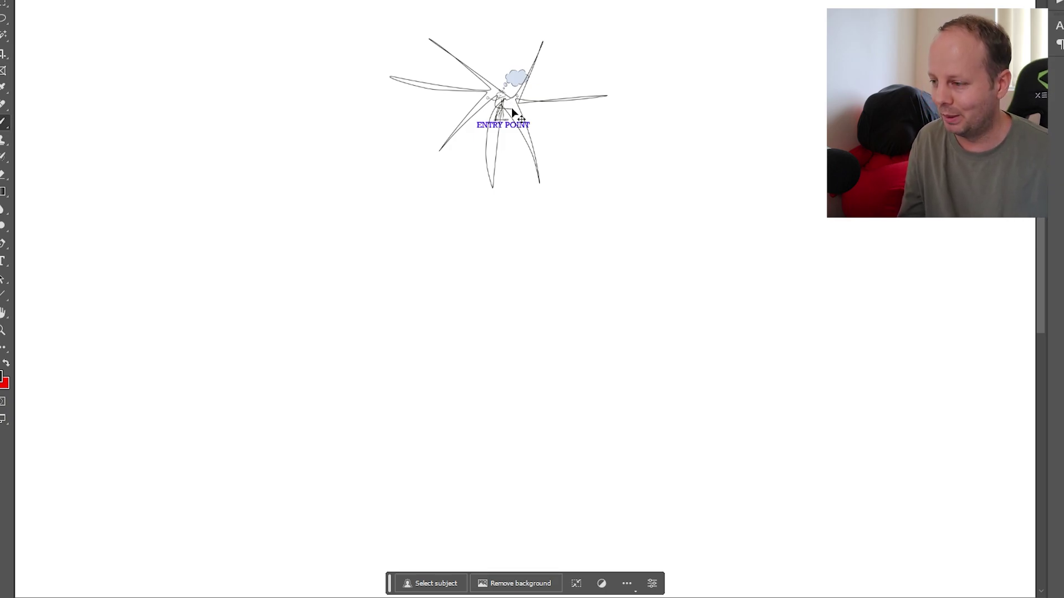
pyautogui.hotkey('ctrl', 'z')
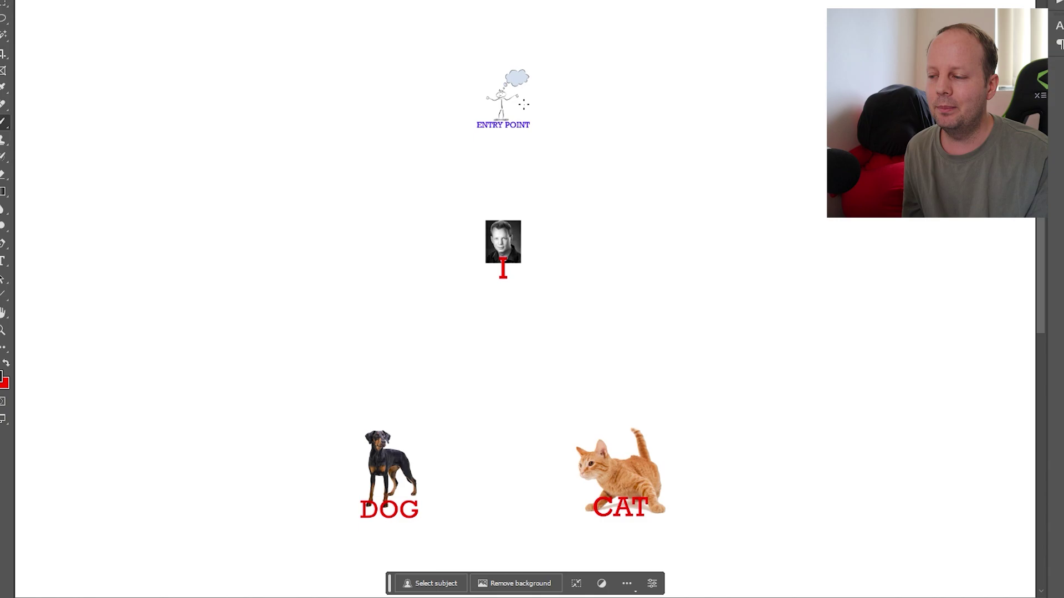
pyautogui.moveTo(523, 103)
pyautogui.mouseDown()
pyautogui.moveTo(540, 111)
pyautogui.moveTo(511, 95)
pyautogui.moveTo(565, 124)
pyautogui.mouseUp()
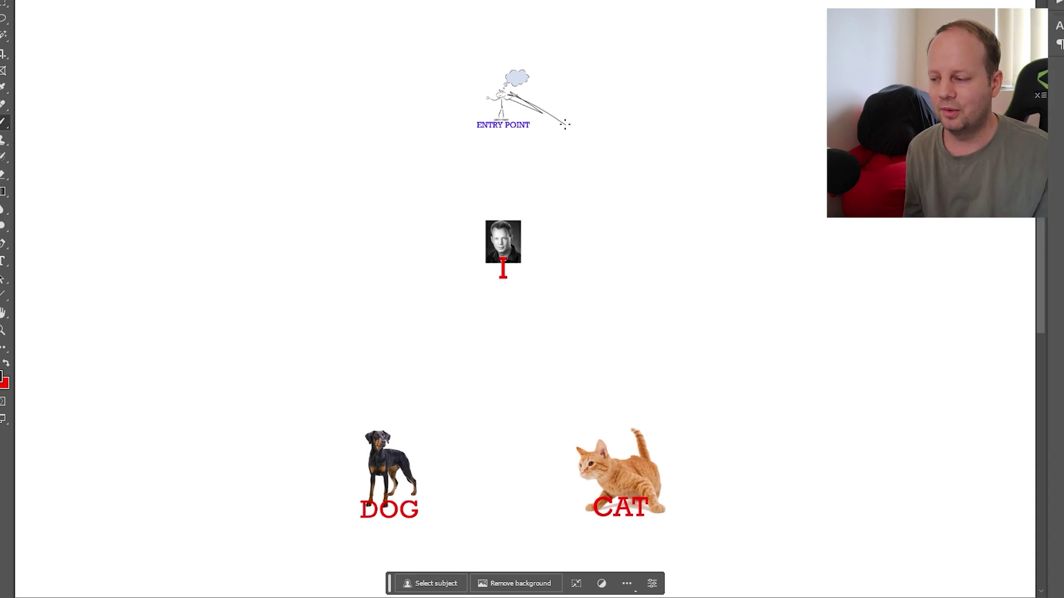
# Step: Draw curved linking strokes from ENTRY POINT toward I and CAT, then delete the messy ones
pyautogui.moveTo(565, 124)
pyautogui.mouseDown()
pyautogui.moveTo(568, 147)
pyautogui.moveTo(534, 108)
pyautogui.moveTo(429, 142)
pyautogui.moveTo(513, 135)
pyautogui.moveTo(506, 105)
pyautogui.moveTo(544, 122)
pyautogui.moveTo(568, 180)
pyautogui.moveTo(548, 223)
pyautogui.moveTo(522, 241)
pyautogui.moveTo(566, 176)
pyautogui.moveTo(530, 115)
pyautogui.moveTo(565, 205)
pyautogui.moveTo(531, 236)
pyautogui.mouseUp()
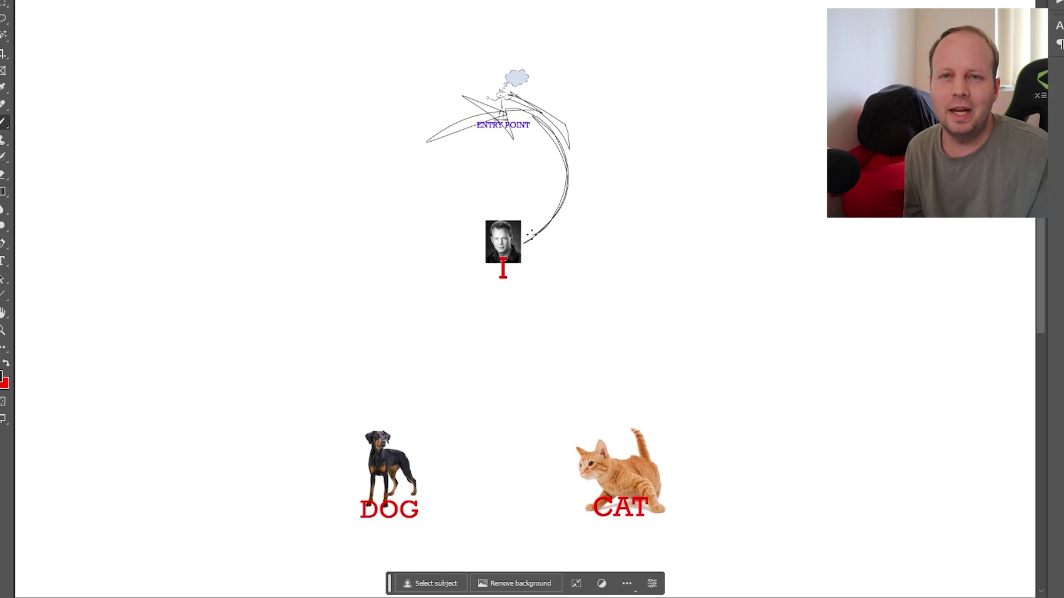
pyautogui.moveTo(531, 235)
pyautogui.mouseDown()
pyautogui.moveTo(541, 152)
pyautogui.moveTo(518, 129)
pyautogui.moveTo(689, 204)
pyautogui.moveTo(696, 368)
pyautogui.moveTo(654, 417)
pyautogui.mouseUp()
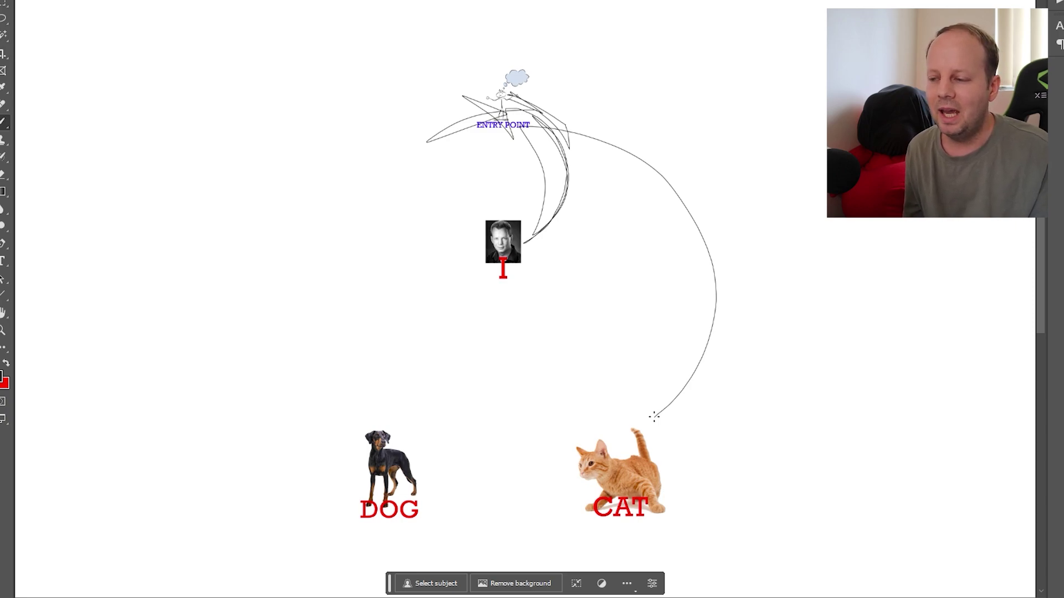
pyautogui.moveTo(656, 415)
pyautogui.mouseDown()
pyautogui.moveTo(625, 151)
pyautogui.moveTo(529, 132)
pyautogui.moveTo(558, 204)
pyautogui.moveTo(541, 237)
pyautogui.mouseUp()
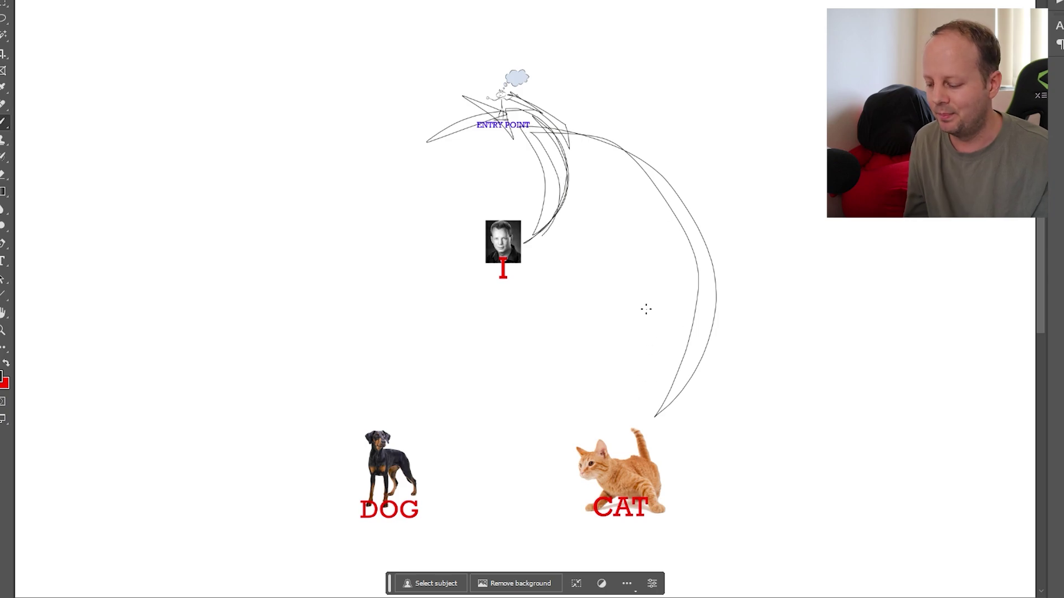
pyautogui.press('Delete')
# Step: Draw three arcs from ENTRY POINT to the I portrait, CAT and DOG
pyautogui.moveTo(523, 103); pyautogui.dragTo(557, 229)
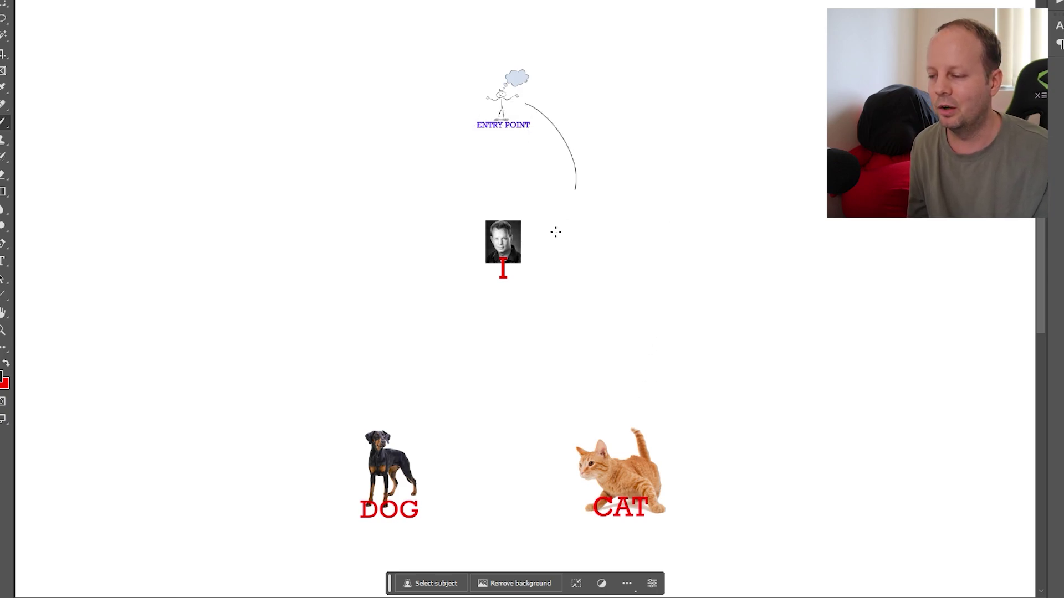
pyautogui.moveTo(524, 105); pyautogui.dragTo(674, 444)
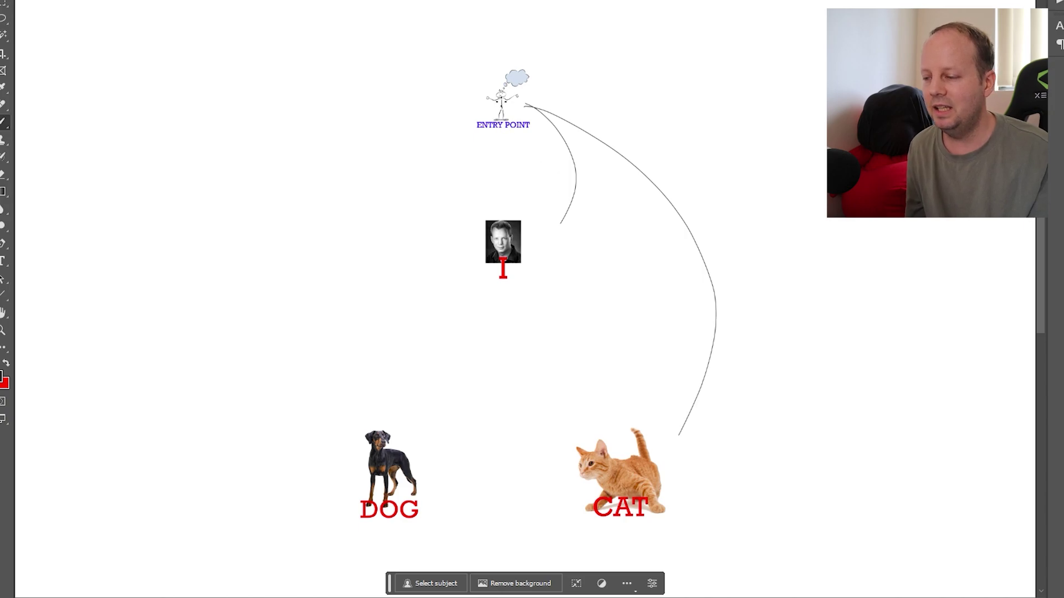
pyautogui.moveTo(485, 102)
pyautogui.mouseDown()
pyautogui.moveTo(279, 276)
pyautogui.moveTo(355, 452)
pyautogui.mouseUp()
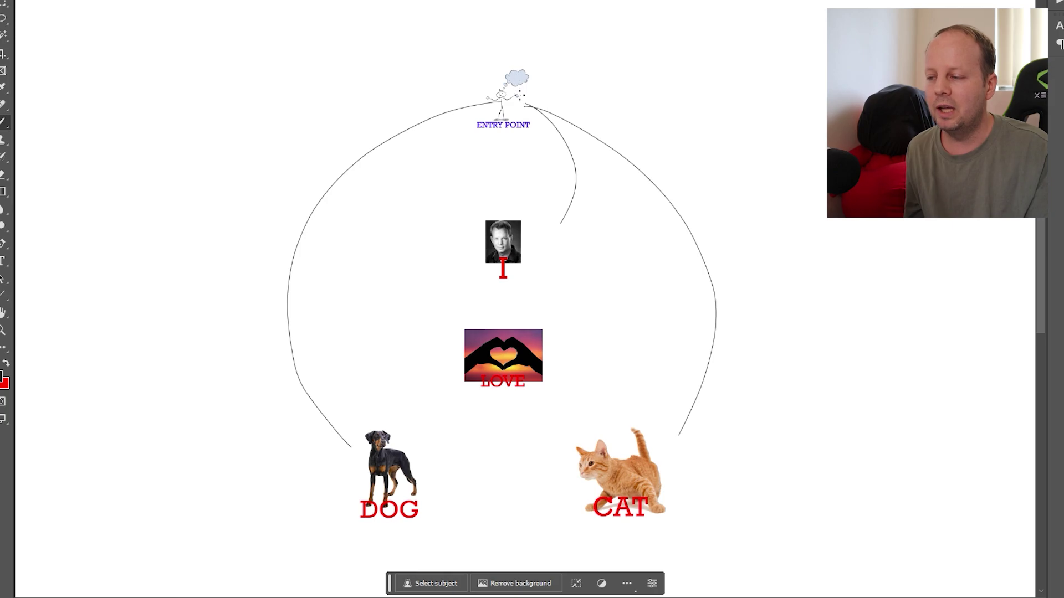
# Step: Draw a long path from ENTRY POINT down to the I portrait
pyautogui.moveTo(519, 95)
pyautogui.mouseDown()
pyautogui.moveTo(553, 112)
pyautogui.moveTo(579, 205)
pyautogui.moveTo(528, 241)
pyautogui.moveTo(591, 316)
pyautogui.moveTo(539, 364)
pyautogui.moveTo(587, 356)
pyautogui.moveTo(643, 384)
pyautogui.moveTo(655, 420)
pyautogui.moveTo(645, 462)
pyautogui.mouseUp()
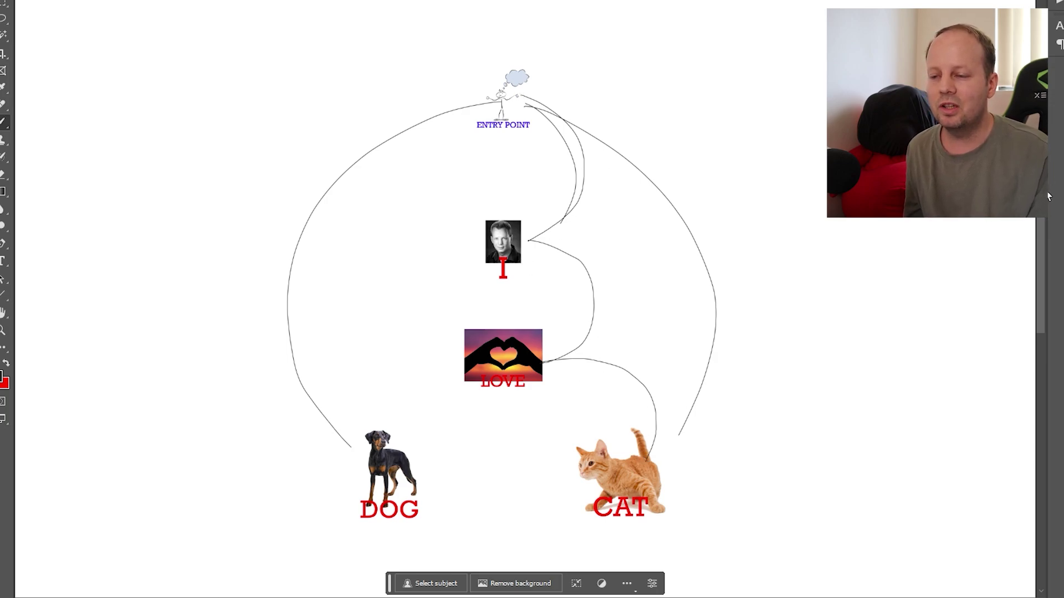
pyautogui.scroll(-2, 1046, 216)
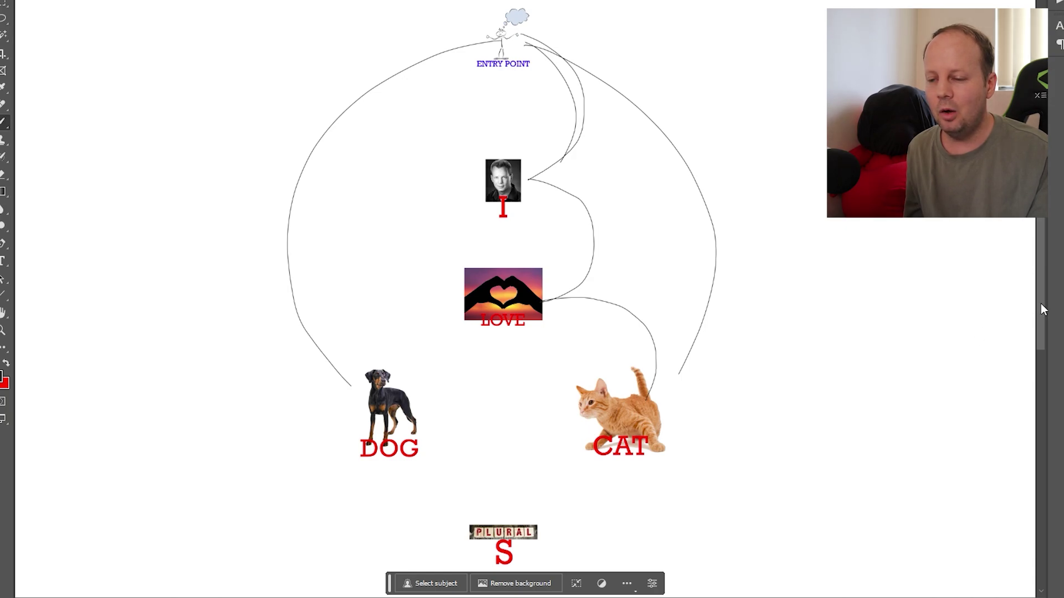
# Step: Add another entry path and link CAT down to the PLURAL S tile, undoing a stray loop
pyautogui.scroll(-1, 1040, 309)
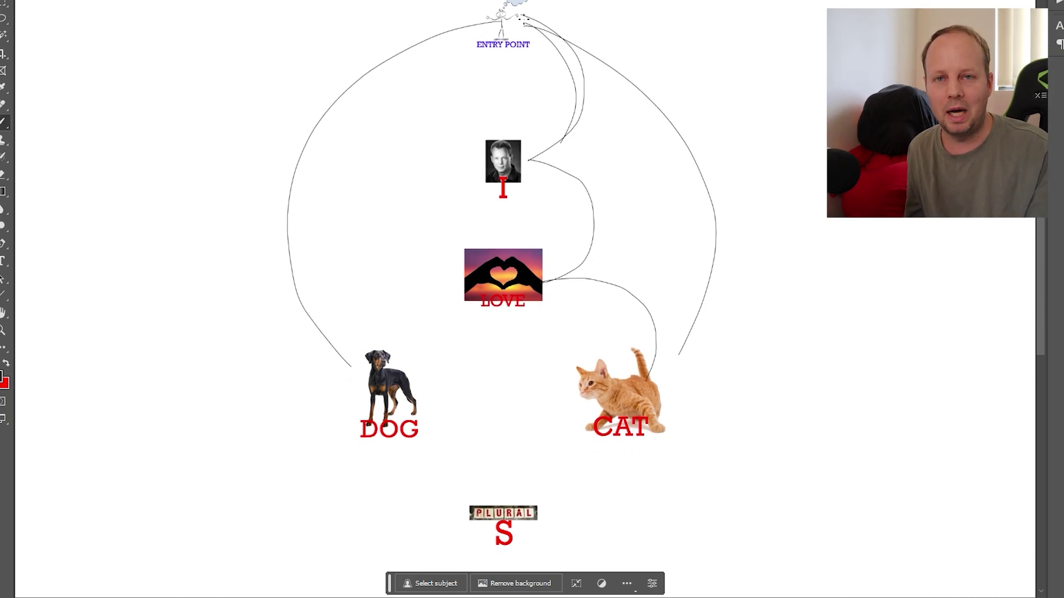
pyautogui.moveTo(524, 20)
pyautogui.mouseDown()
pyautogui.moveTo(589, 87)
pyautogui.moveTo(545, 157)
pyautogui.moveTo(604, 227)
pyautogui.moveTo(554, 274)
pyautogui.moveTo(640, 378)
pyautogui.mouseUp()
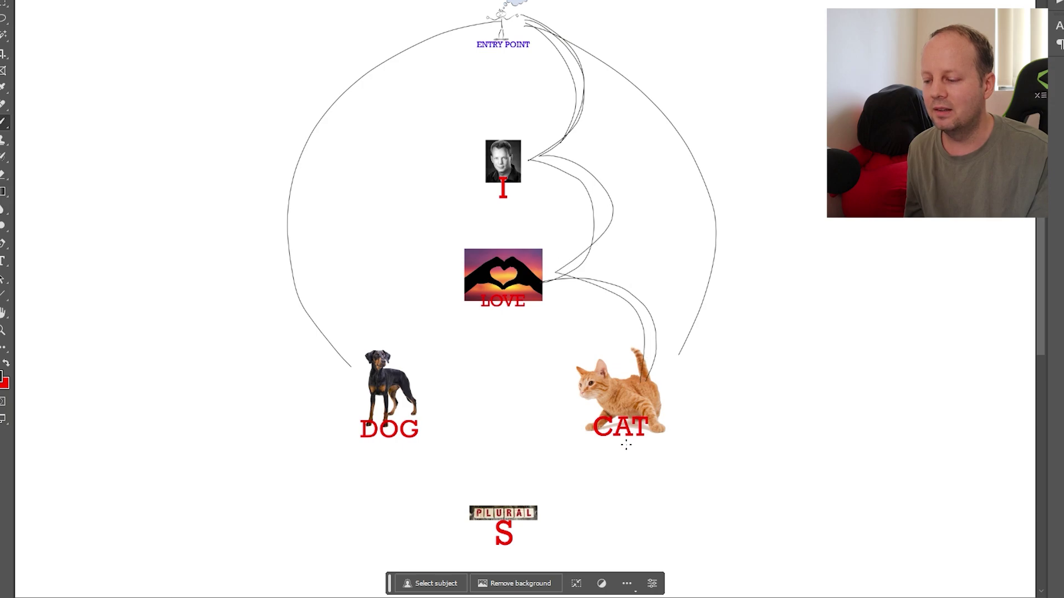
pyautogui.moveTo(626, 444); pyautogui.dragTo(537, 510)
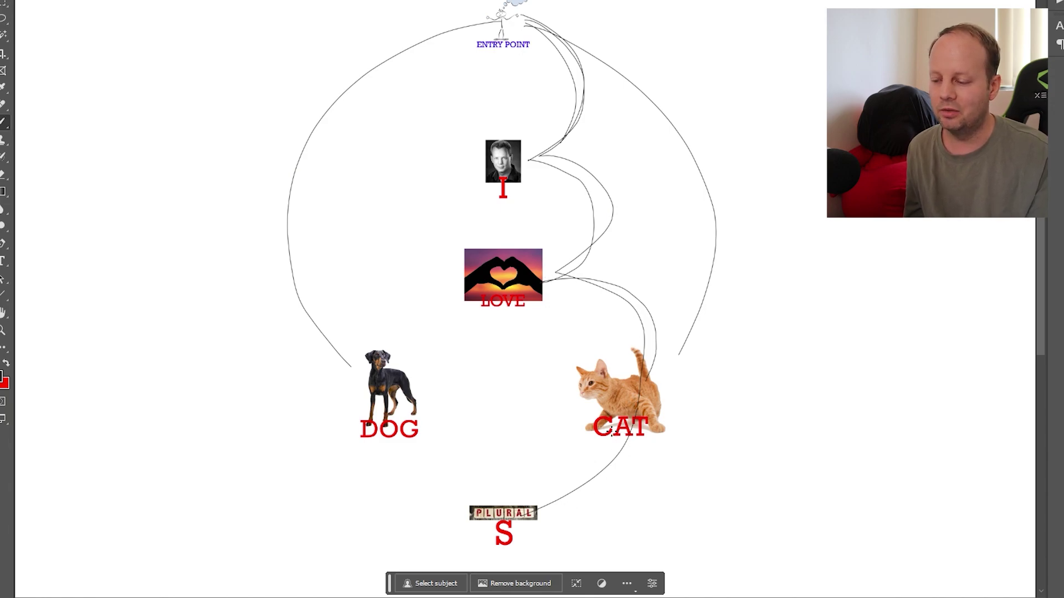
pyautogui.moveTo(612, 434)
pyautogui.mouseDown()
pyautogui.moveTo(646, 487)
pyautogui.moveTo(497, 458)
pyautogui.mouseUp()
pyautogui.hotkey('ctrl', 'z')
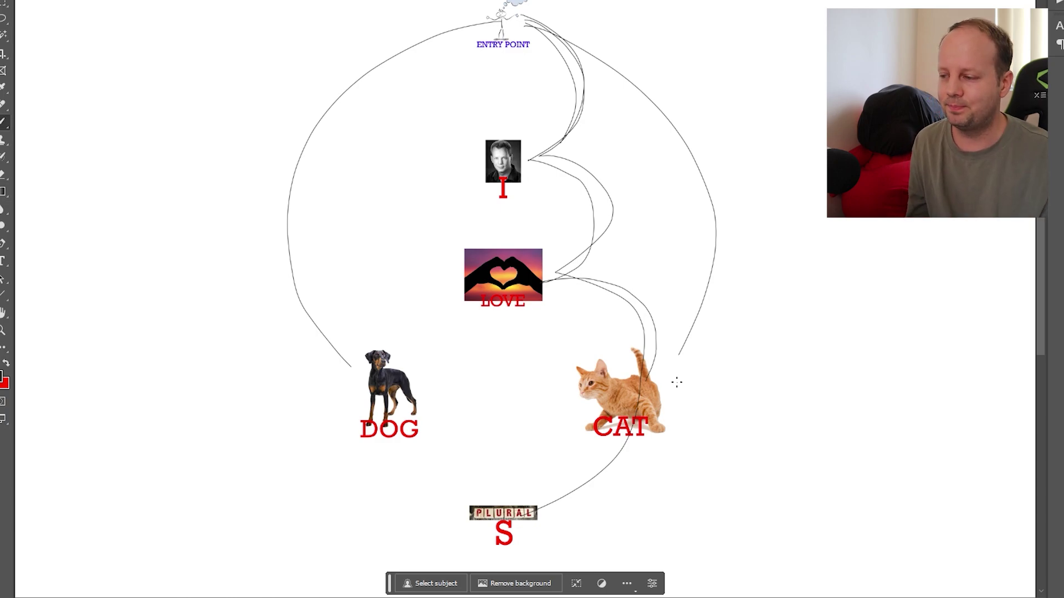
# Step: Draw paths from ENTRY POINT to LOVE and from LOVE down to the S tile
pyautogui.moveTo(493, 25)
pyautogui.mouseDown()
pyautogui.moveTo(449, 126)
pyautogui.moveTo(483, 173)
pyautogui.moveTo(482, 274)
pyautogui.mouseUp()
pyautogui.moveTo(400, 360)
pyautogui.mouseDown()
pyautogui.moveTo(396, 402)
pyautogui.moveTo(471, 527)
pyautogui.mouseUp()
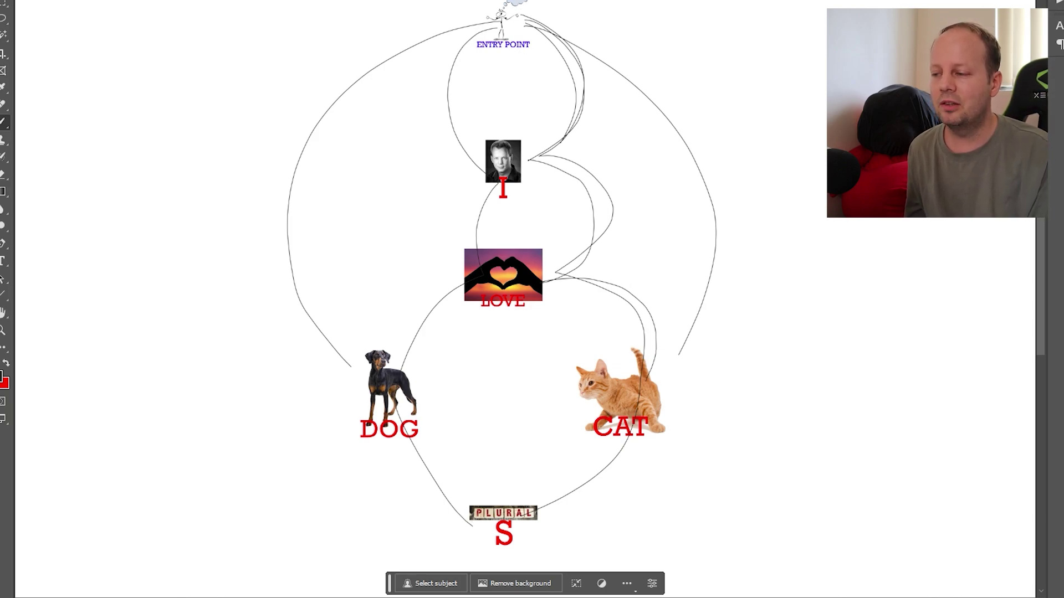
pyautogui.moveTo(502, 22)
pyautogui.mouseDown()
pyautogui.moveTo(460, 107)
pyautogui.moveTo(487, 142)
pyautogui.moveTo(487, 286)
pyautogui.moveTo(390, 357)
pyautogui.moveTo(476, 482)
pyautogui.mouseUp()
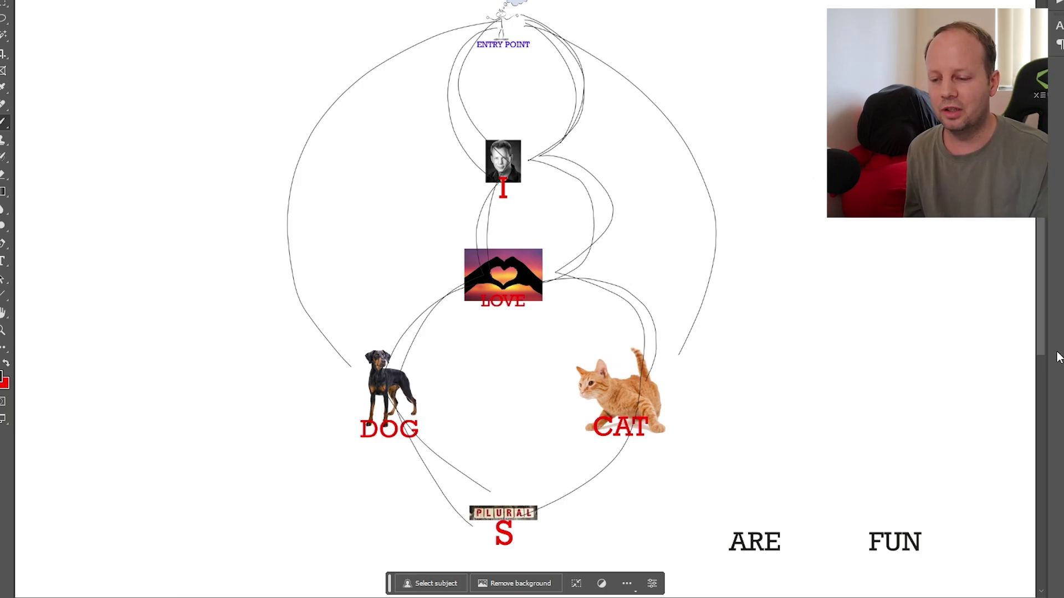
# Step: Draw an outer arc from the diagram top down to DOG, then link DOG to S
pyautogui.scroll(-3, 1046, 352)
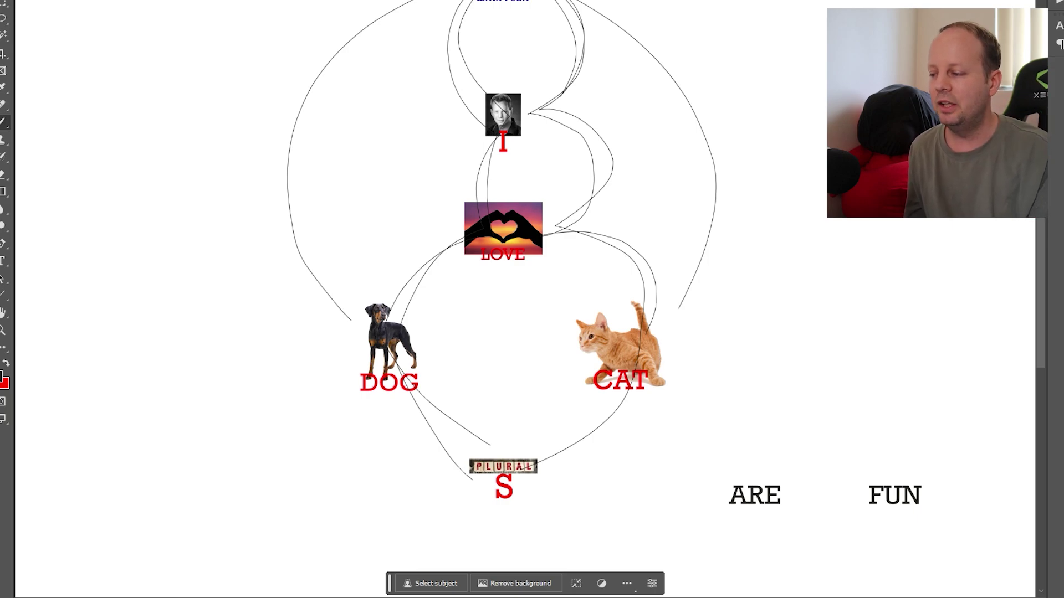
pyautogui.moveTo(367, 0); pyautogui.dragTo(269, 149)
pyautogui.moveTo(282, 208); pyautogui.dragTo(353, 297)
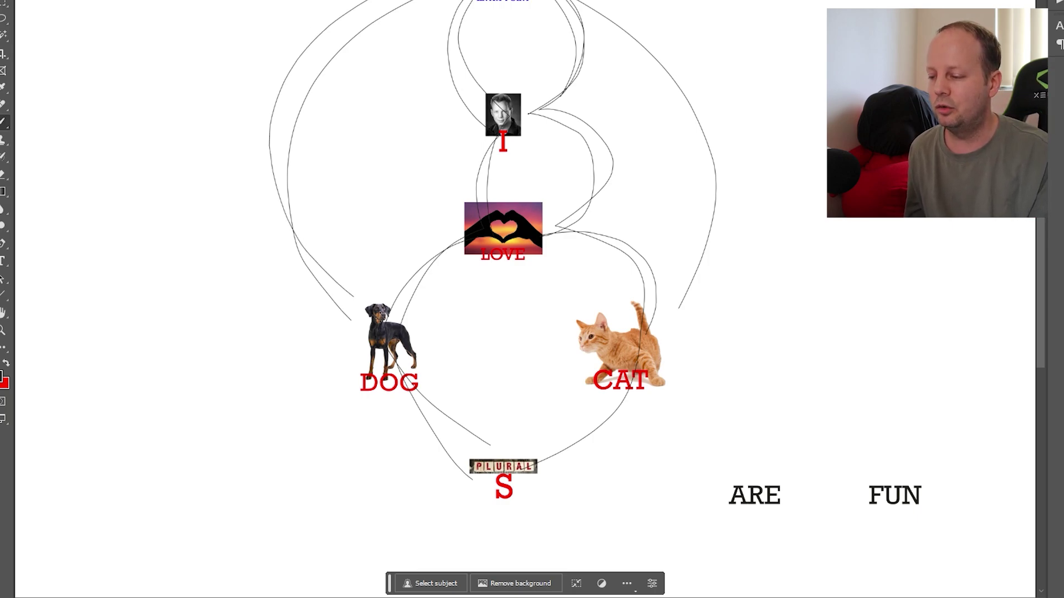
pyautogui.moveTo(392, 339)
pyautogui.mouseDown()
pyautogui.moveTo(481, 441)
pyautogui.moveTo(423, 387)
pyautogui.moveTo(570, 518)
pyautogui.moveTo(750, 501)
pyautogui.moveTo(898, 505)
pyautogui.mouseUp()
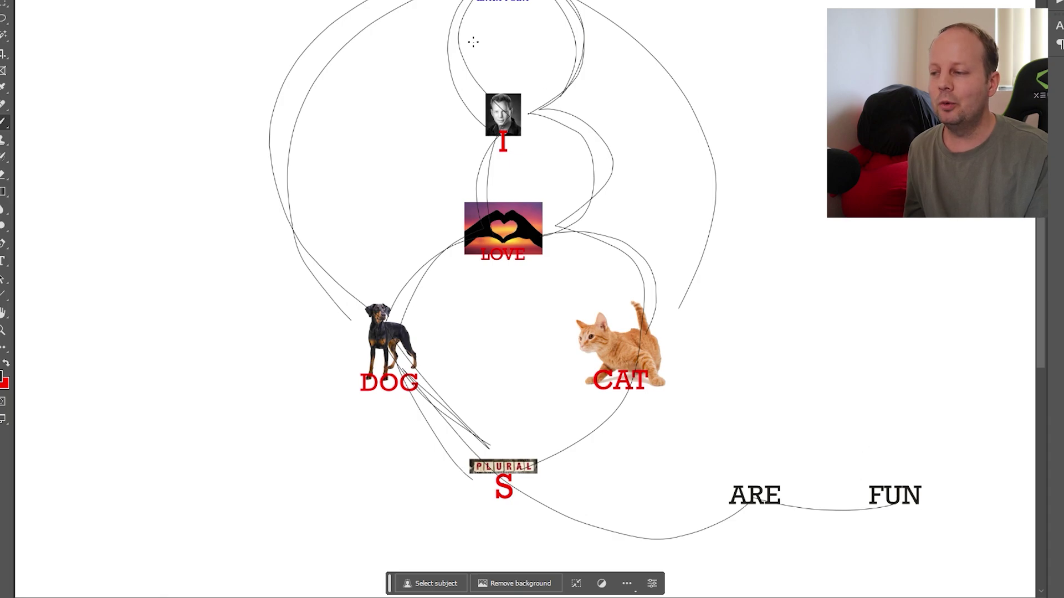
# Step: Link DOG through S to ARE and FUN after undoing two failed paths
pyautogui.moveTo(597, 40)
pyautogui.mouseDown()
pyautogui.moveTo(554, 122)
pyautogui.moveTo(560, 222)
pyautogui.moveTo(815, 463)
pyautogui.moveTo(894, 477)
pyautogui.mouseUp()
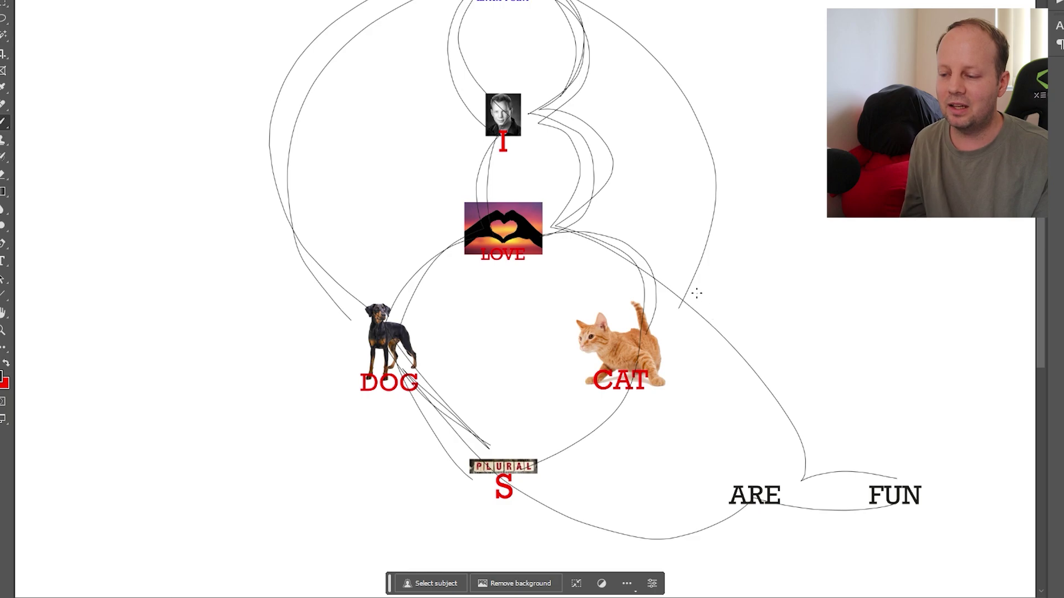
pyautogui.hotkey('ctrl', 'z')
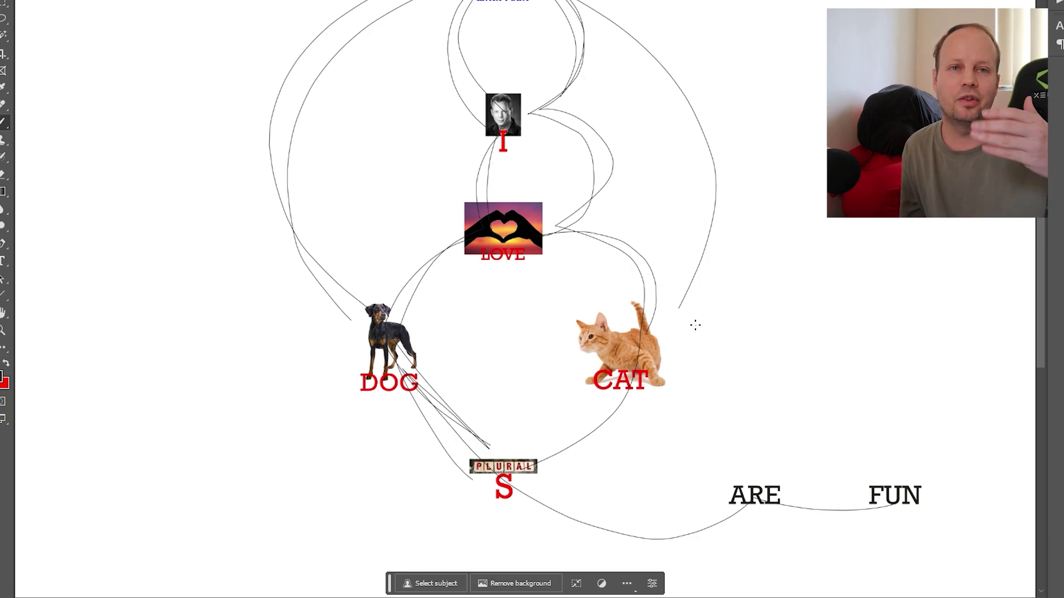
pyautogui.moveTo(549, 239)
pyautogui.mouseDown()
pyautogui.moveTo(717, 342)
pyautogui.moveTo(735, 446)
pyautogui.mouseUp()
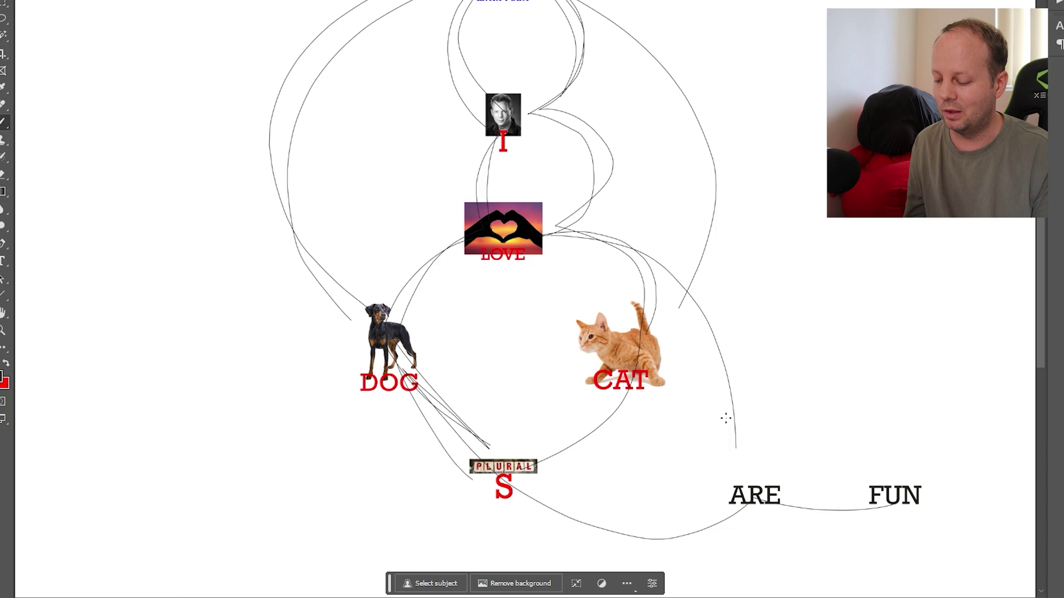
pyautogui.hotkey('ctrl', 'z')
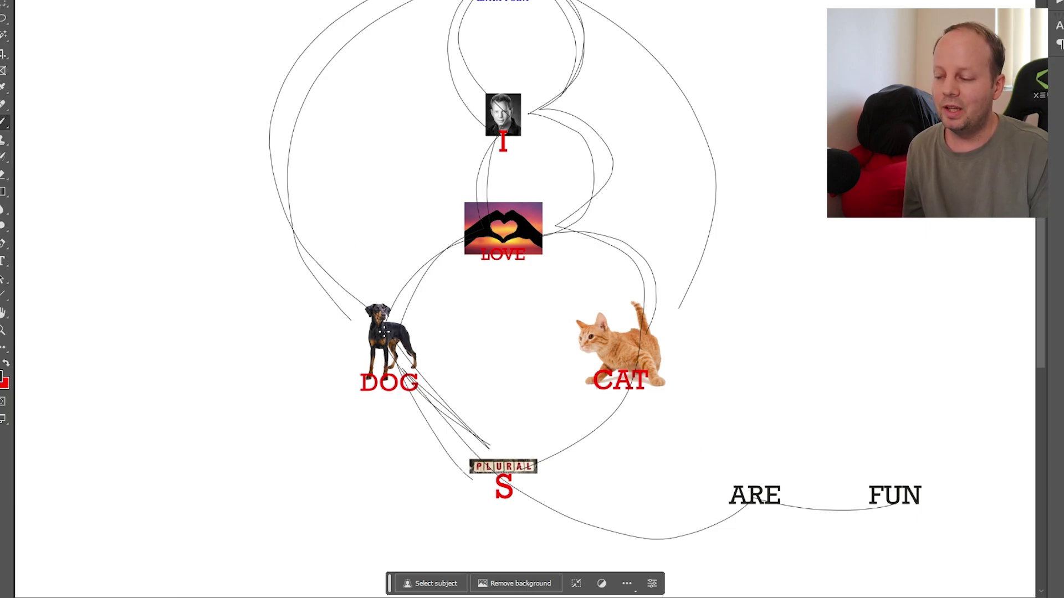
pyautogui.moveTo(383, 331)
pyautogui.mouseDown()
pyautogui.moveTo(488, 451)
pyautogui.moveTo(720, 491)
pyautogui.moveTo(908, 493)
pyautogui.mouseUp()
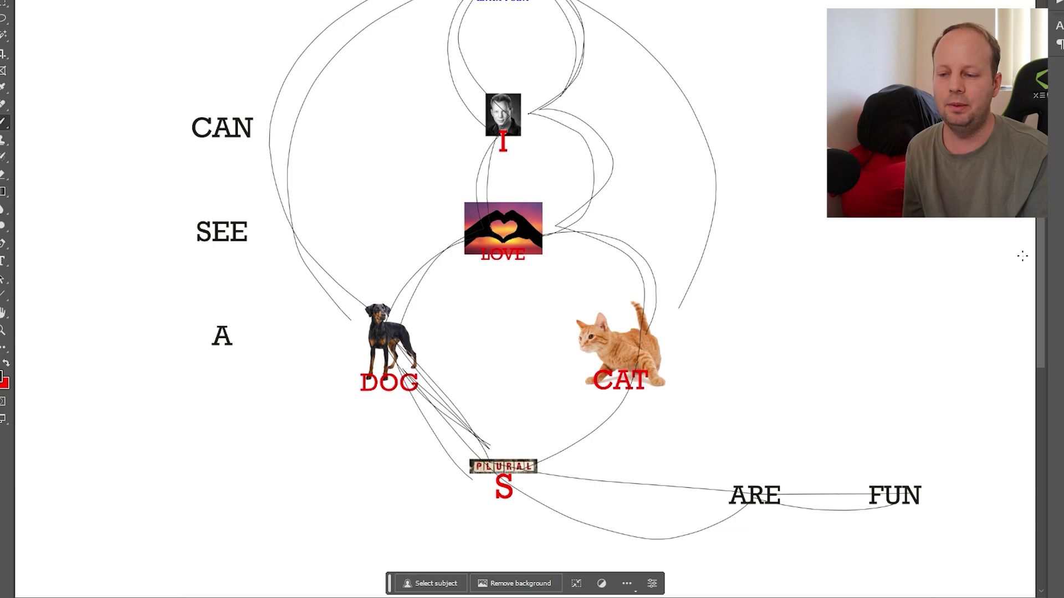
# Step: Draw paths from ENTRY POINT via the I photo to CAN, SEE and A
pyautogui.scroll(3, 398, 102)
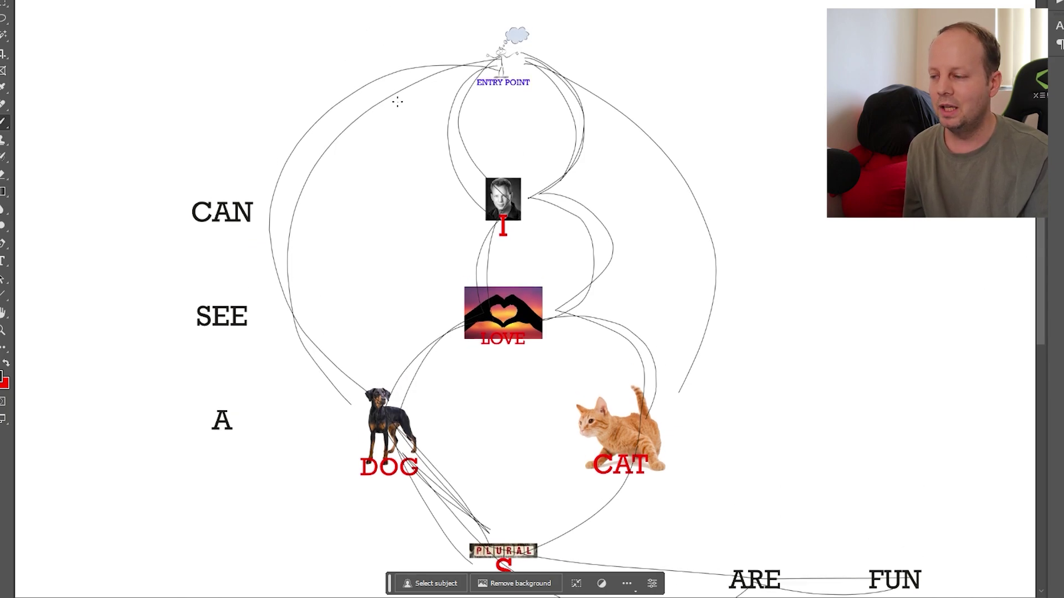
pyautogui.moveTo(458, 102)
pyautogui.mouseDown()
pyautogui.moveTo(488, 191)
pyautogui.moveTo(253, 195)
pyautogui.moveTo(229, 409)
pyautogui.moveTo(321, 414)
pyautogui.moveTo(381, 439)
pyautogui.mouseUp()
pyautogui.moveTo(500, 43)
pyautogui.mouseDown()
pyautogui.moveTo(486, 65)
pyautogui.moveTo(477, 183)
pyautogui.moveTo(268, 195)
pyautogui.moveTo(239, 254)
pyautogui.moveTo(230, 418)
pyautogui.moveTo(354, 427)
pyautogui.mouseUp()
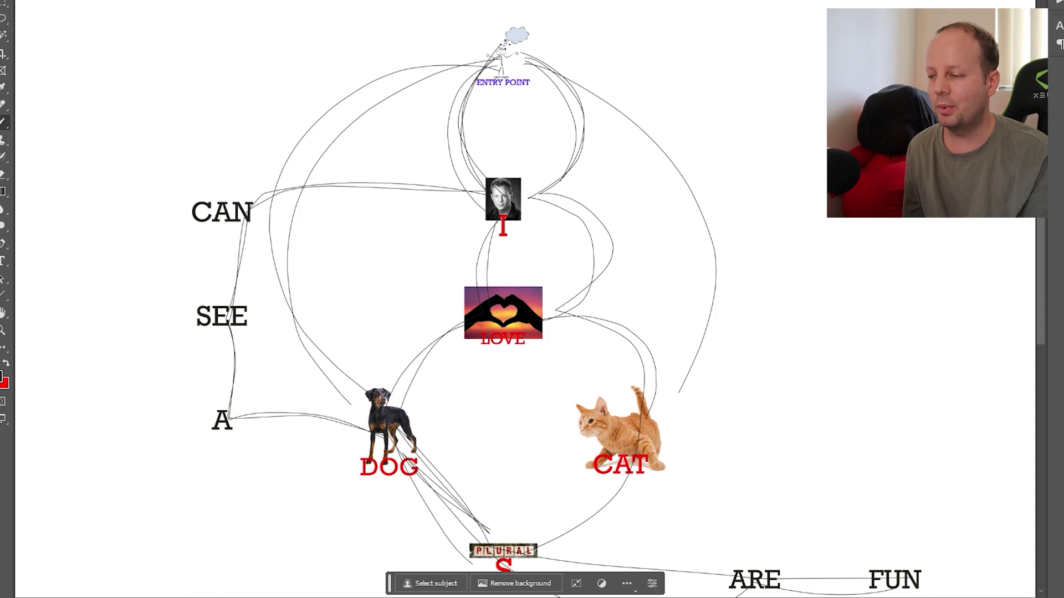
pyautogui.moveTo(500, 52)
pyautogui.mouseDown()
pyautogui.moveTo(471, 129)
pyautogui.moveTo(483, 191)
pyautogui.moveTo(417, 186)
pyautogui.moveTo(231, 276)
pyautogui.moveTo(232, 432)
pyautogui.moveTo(454, 385)
pyautogui.moveTo(571, 412)
pyautogui.mouseUp()
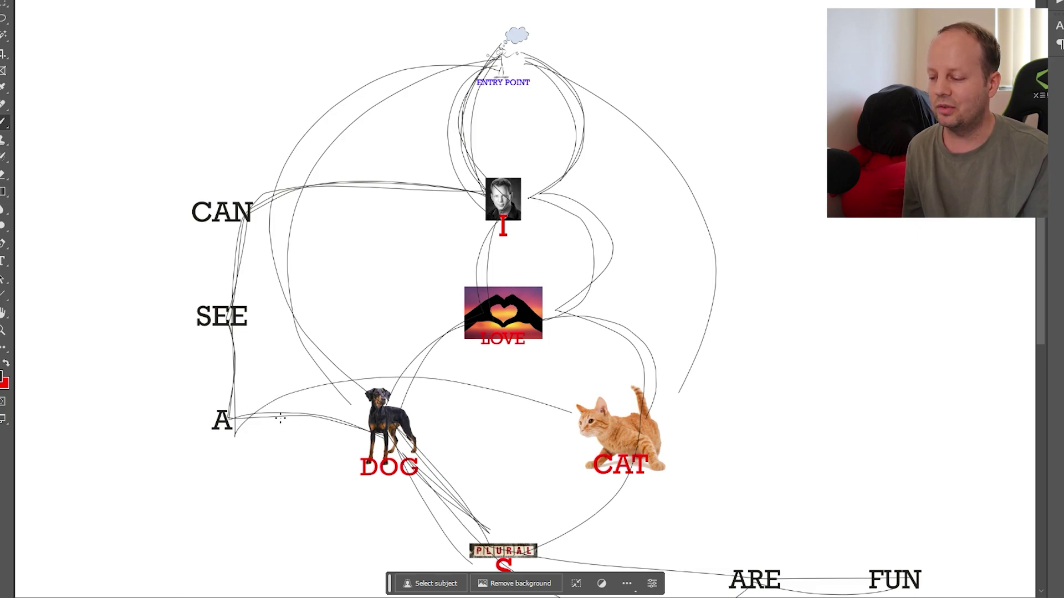
pyautogui.moveTo(484, 55)
pyautogui.mouseDown()
pyautogui.moveTo(460, 160)
pyautogui.moveTo(483, 191)
pyautogui.moveTo(235, 216)
pyautogui.moveTo(237, 413)
pyautogui.moveTo(513, 373)
pyautogui.moveTo(637, 432)
pyautogui.mouseUp()
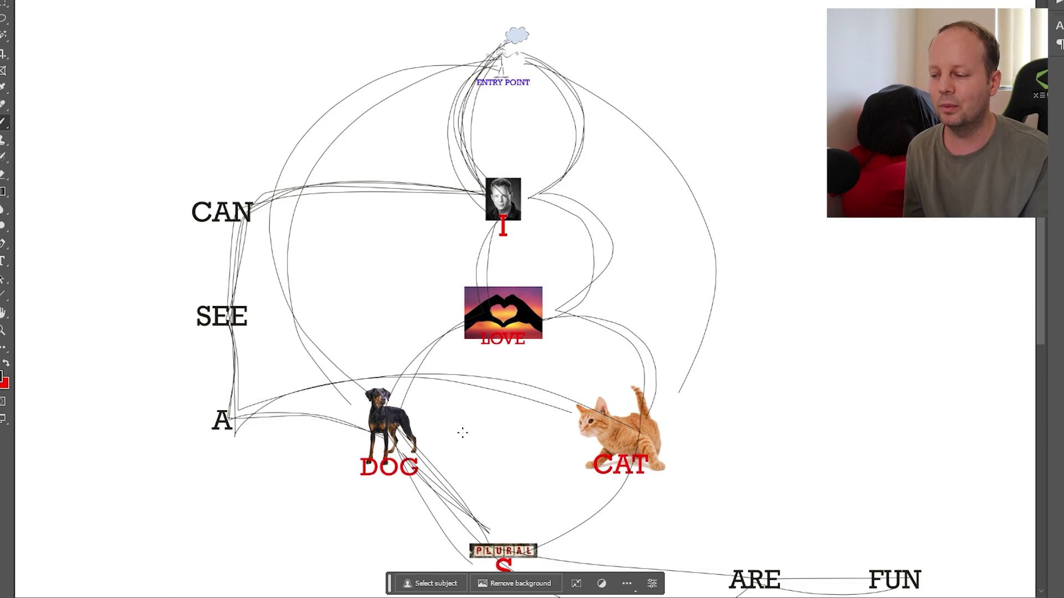
# Step: Draw one more link from ENTRY POINT down to the I photo
pyautogui.scroll(-3, 1025, 281)
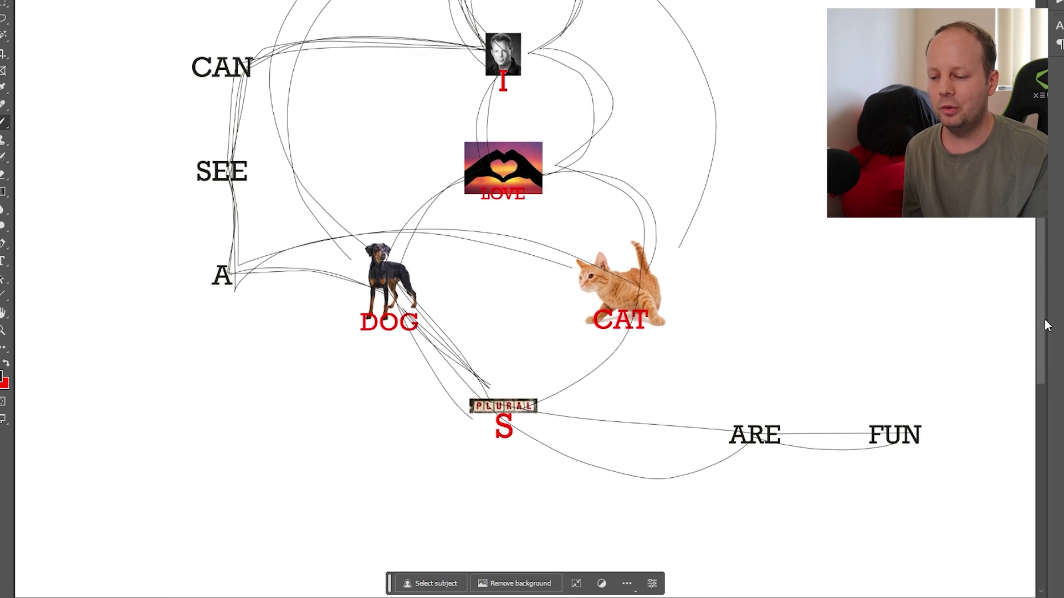
pyautogui.scroll(1, 856, 469)
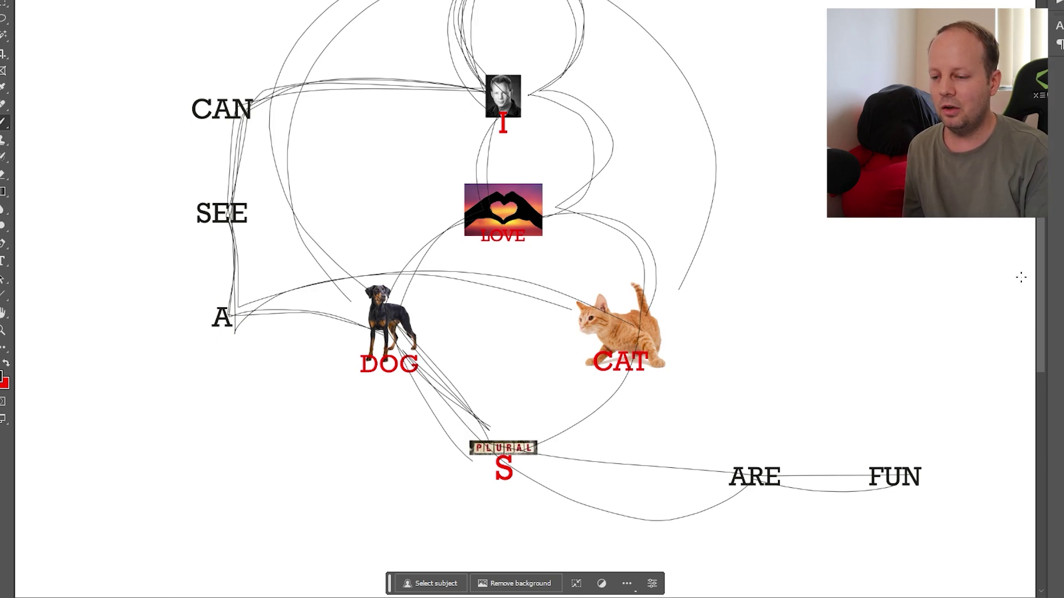
pyautogui.moveTo(1035, 261); pyautogui.dragTo(1046, 238)
pyautogui.moveTo(500, 11); pyautogui.dragTo(491, 152)
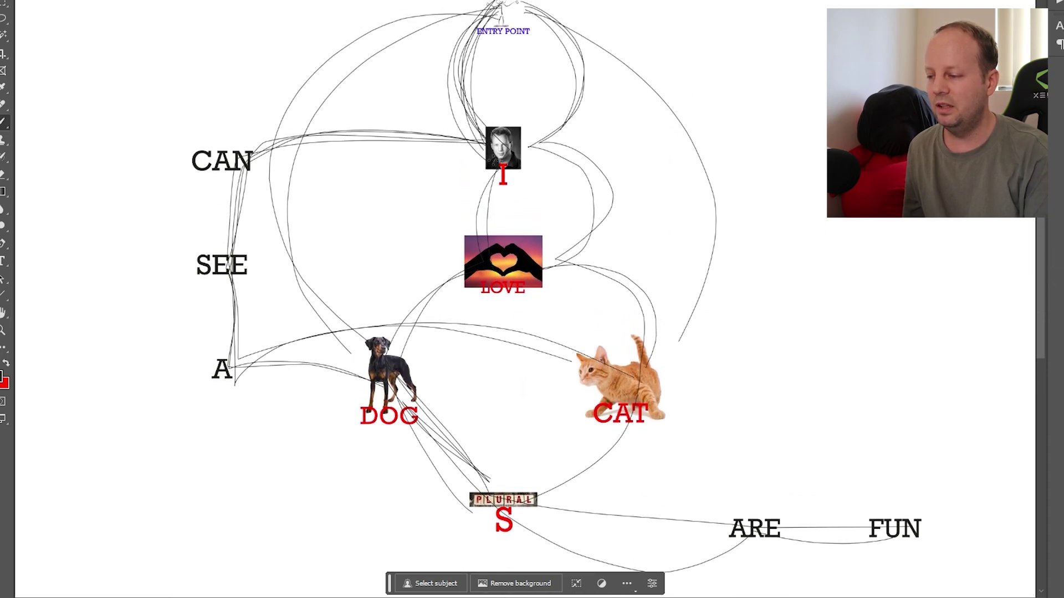
# Step: Connect DOG to the PLURAL S image, undoing failed paths toward SCARED and OF
pyautogui.scroll(-3, 572, 4)
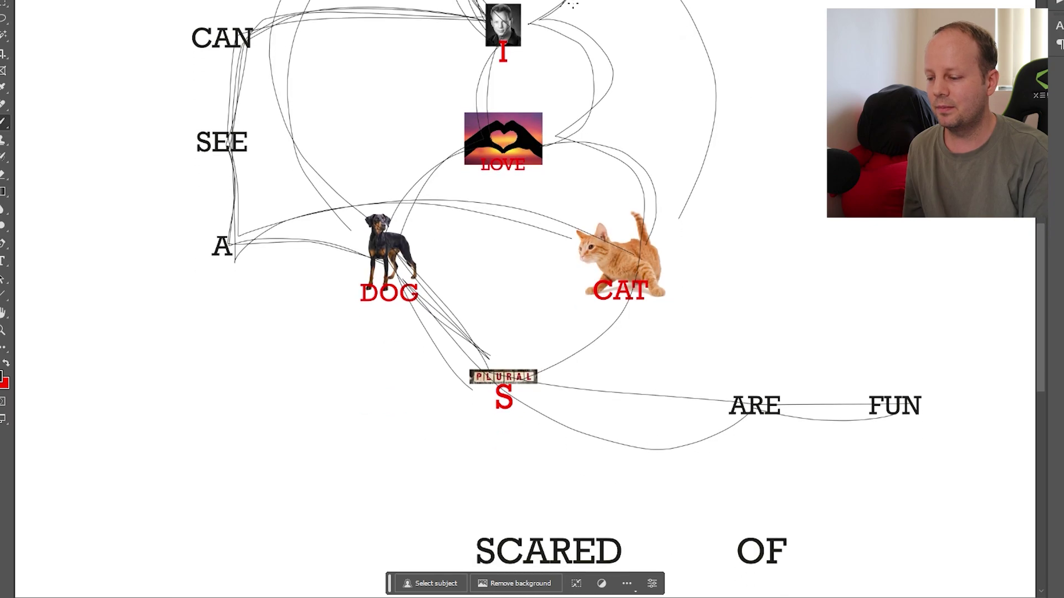
pyautogui.moveTo(526, 26)
pyautogui.mouseDown()
pyautogui.moveTo(674, 350)
pyautogui.moveTo(614, 541)
pyautogui.moveTo(768, 579)
pyautogui.moveTo(689, 484)
pyautogui.moveTo(638, 314)
pyautogui.mouseUp()
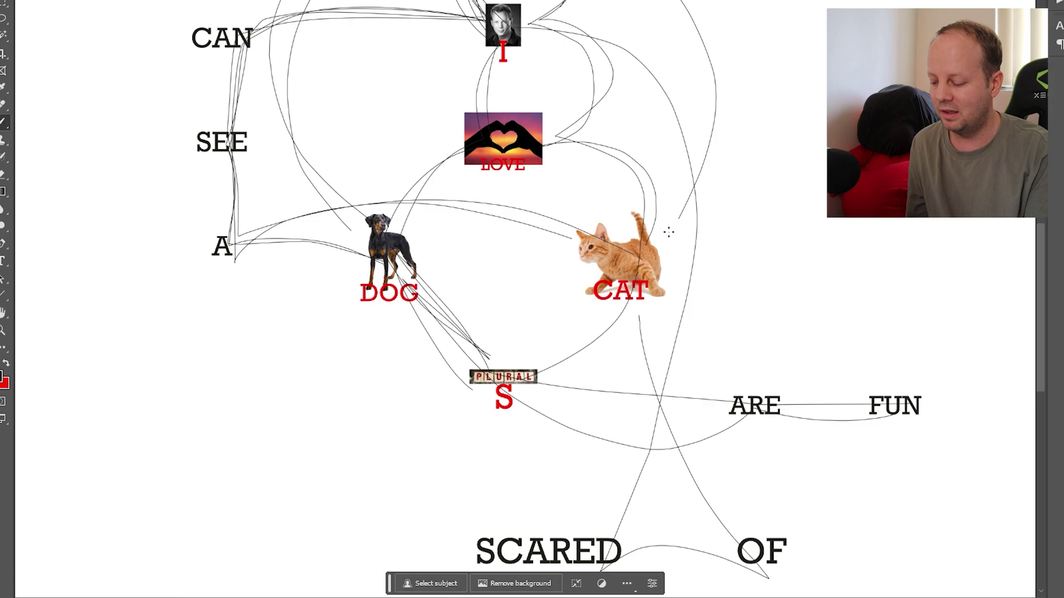
pyautogui.hotkey('ctrl', 'z')
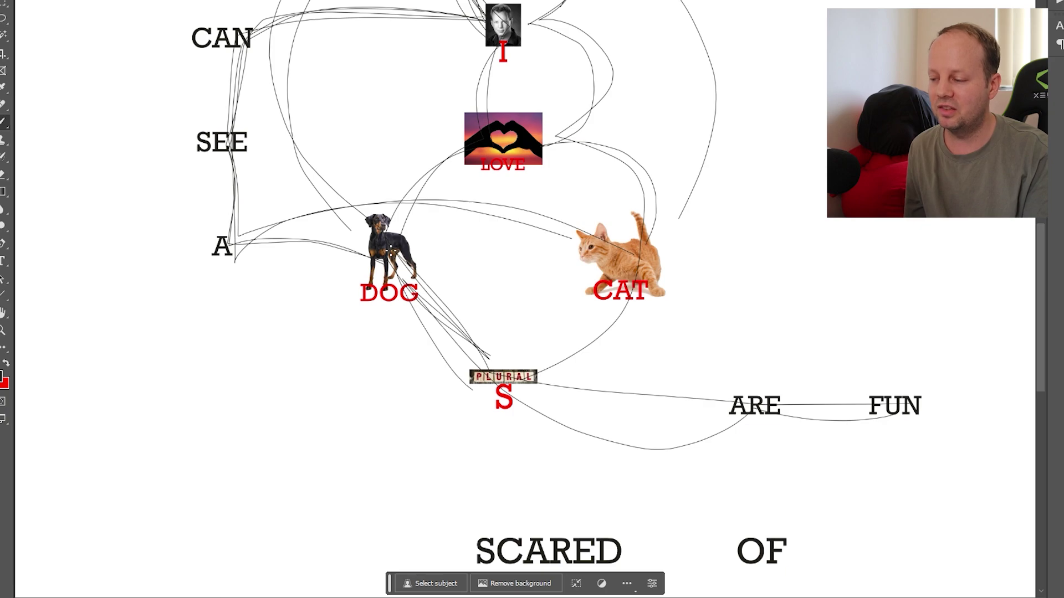
pyautogui.moveTo(392, 252)
pyautogui.mouseDown()
pyautogui.moveTo(514, 387)
pyautogui.moveTo(552, 382)
pyautogui.moveTo(748, 402)
pyautogui.moveTo(663, 443)
pyautogui.mouseUp()
pyautogui.moveTo(577, 515)
pyautogui.mouseDown()
pyautogui.moveTo(742, 518)
pyautogui.moveTo(756, 531)
pyautogui.moveTo(660, 344)
pyautogui.moveTo(505, 392)
pyautogui.mouseUp()
pyautogui.moveTo(548, 359); pyautogui.dragTo(504, 396)
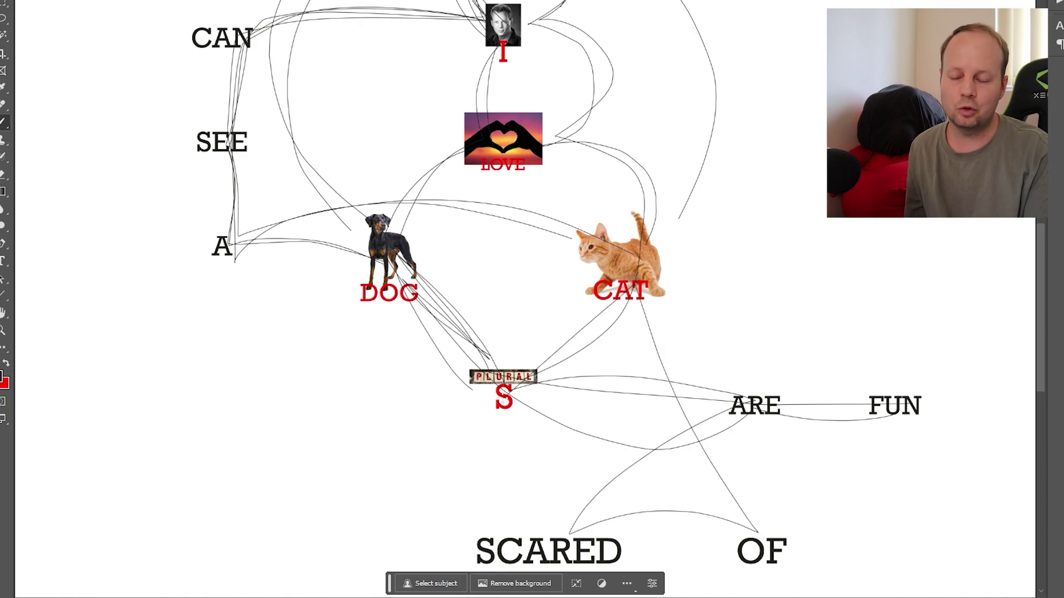
pyautogui.hotkey('ctrl', 'z')
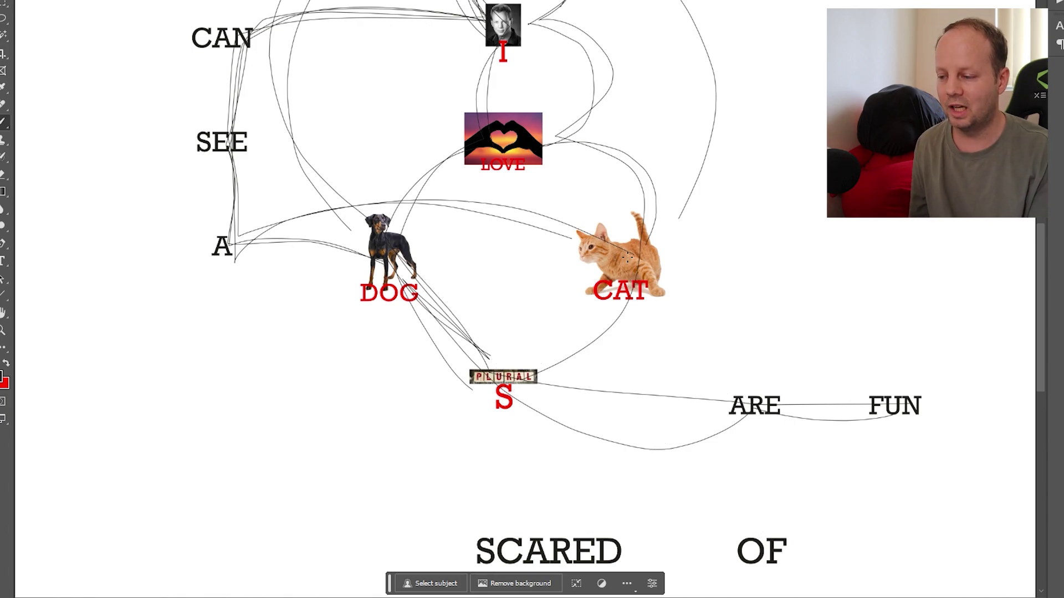
# Step: Draw paths from CAT through S and ARE to SCARED and OF, plus a short line beside DOG
pyautogui.moveTo(630, 258)
pyautogui.mouseDown()
pyautogui.moveTo(511, 390)
pyautogui.moveTo(819, 404)
pyautogui.moveTo(581, 501)
pyautogui.moveTo(744, 533)
pyautogui.moveTo(682, 368)
pyautogui.moveTo(546, 324)
pyautogui.moveTo(486, 393)
pyautogui.mouseUp()
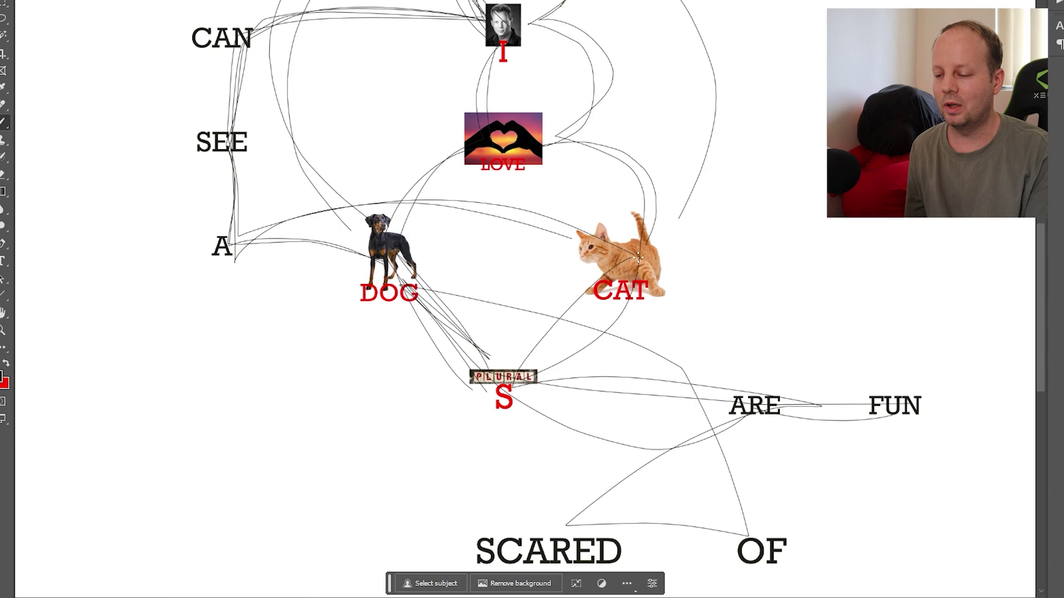
pyautogui.moveTo(572, 294)
pyautogui.mouseDown()
pyautogui.moveTo(510, 395)
pyautogui.moveTo(707, 405)
pyautogui.moveTo(554, 521)
pyautogui.moveTo(759, 518)
pyautogui.moveTo(677, 416)
pyautogui.mouseUp()
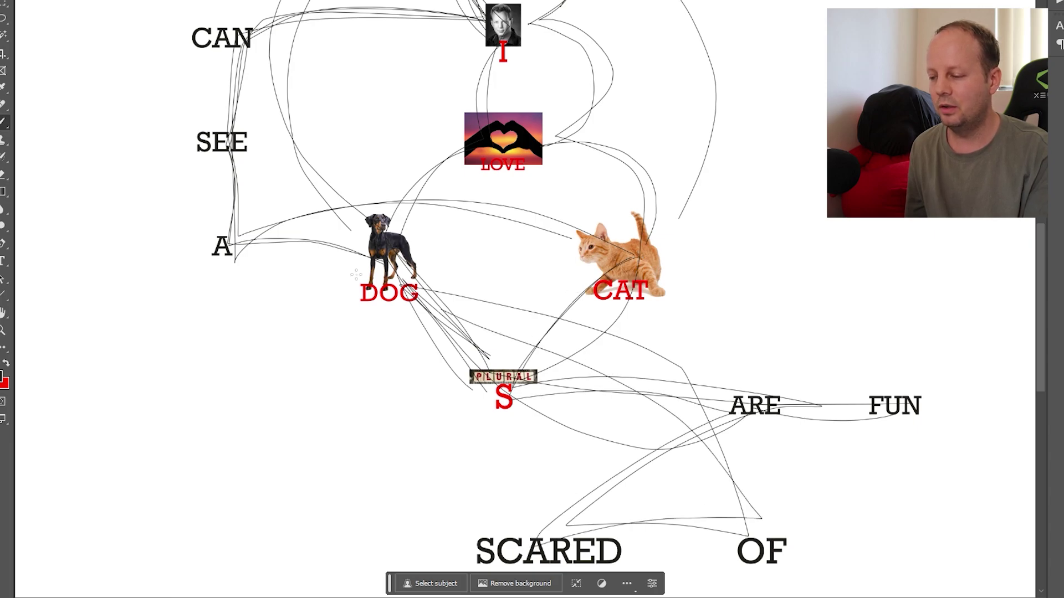
pyautogui.moveTo(356, 274); pyautogui.dragTo(315, 256)
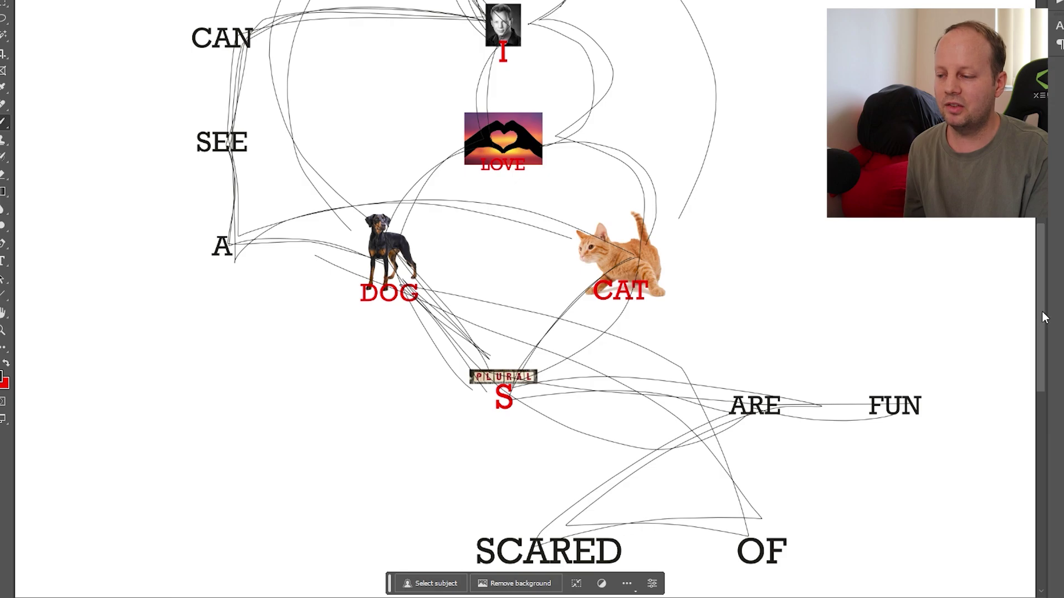
pyautogui.scroll(3, 1044, 308)
pyautogui.scroll(-5, 1044, 309)
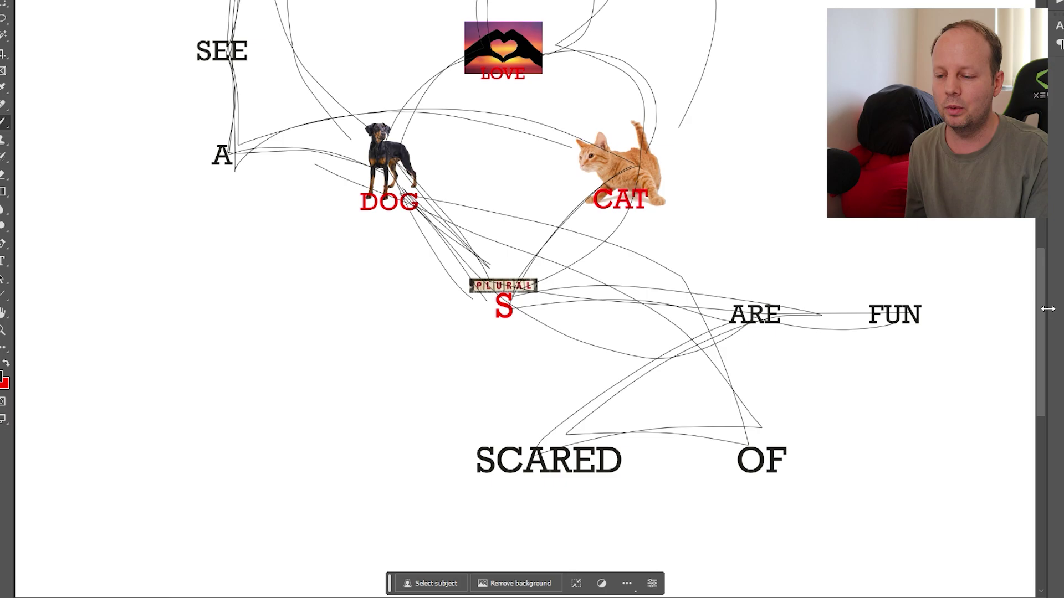
# Step: Erase the word OF and the nearby stroke ends with an enlarged eraser
pyautogui.moveTo(1040, 306)
pyautogui.mouseDown()
pyautogui.moveTo(1036, 258)
pyautogui.moveTo(1042, 360)
pyautogui.mouseUp()
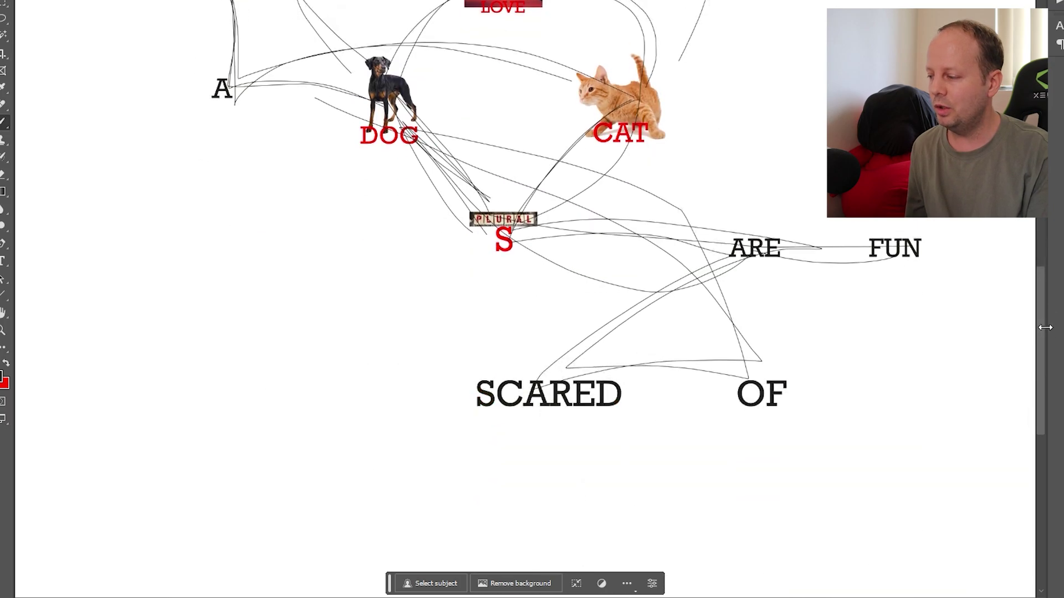
pyautogui.press('e')
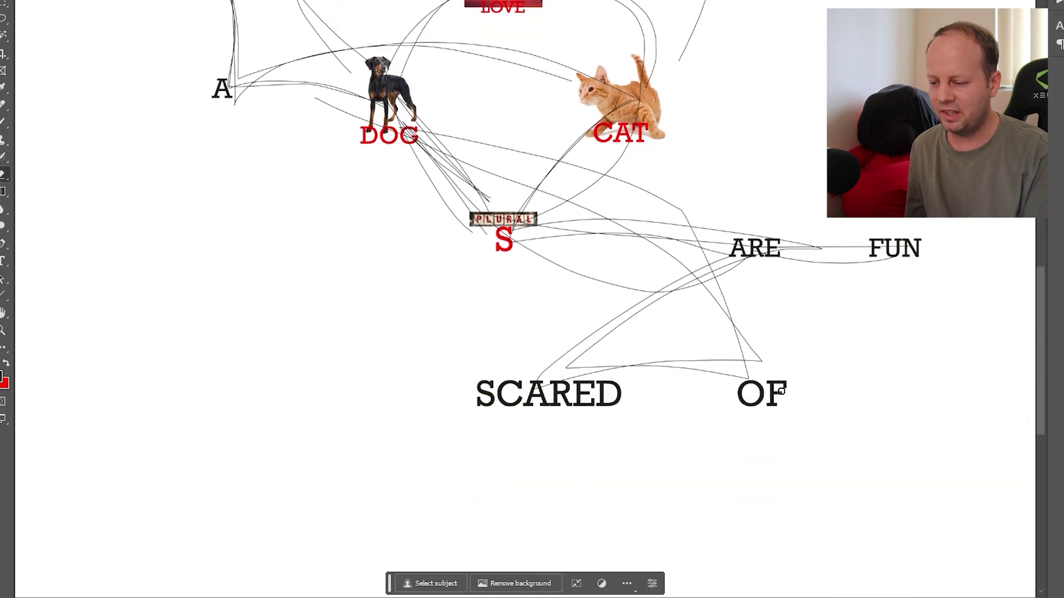
pyautogui.press(']')
pyautogui.press(']')
pyautogui.press(']')
pyautogui.press(']')
pyautogui.press(']')
pyautogui.press(']')
pyautogui.press(']')
pyautogui.press(']')
pyautogui.press(']')
pyautogui.press(']')
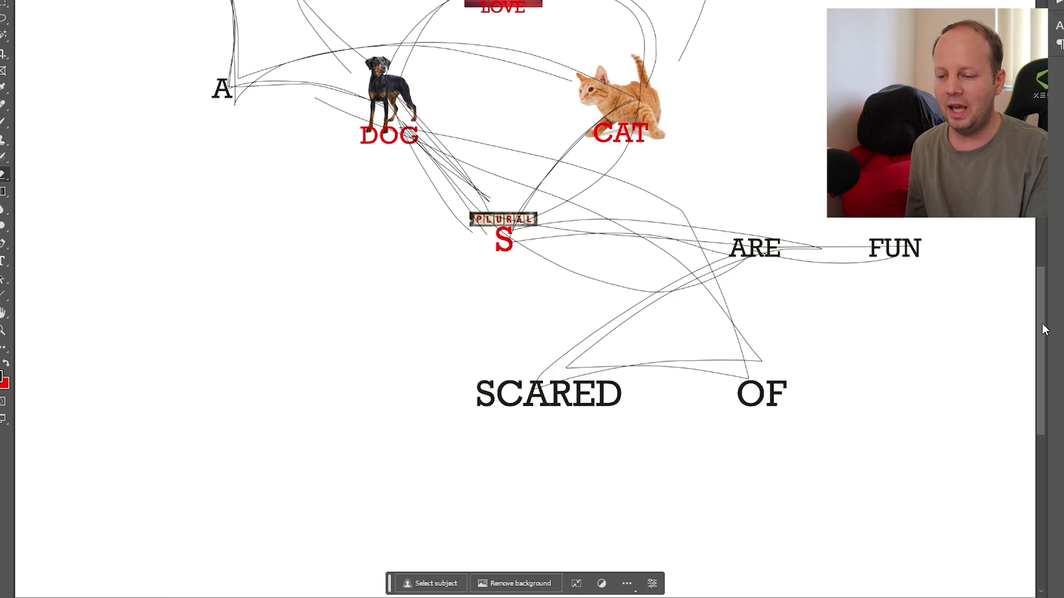
pyautogui.moveTo(1042, 313); pyautogui.dragTo(1041, 226)
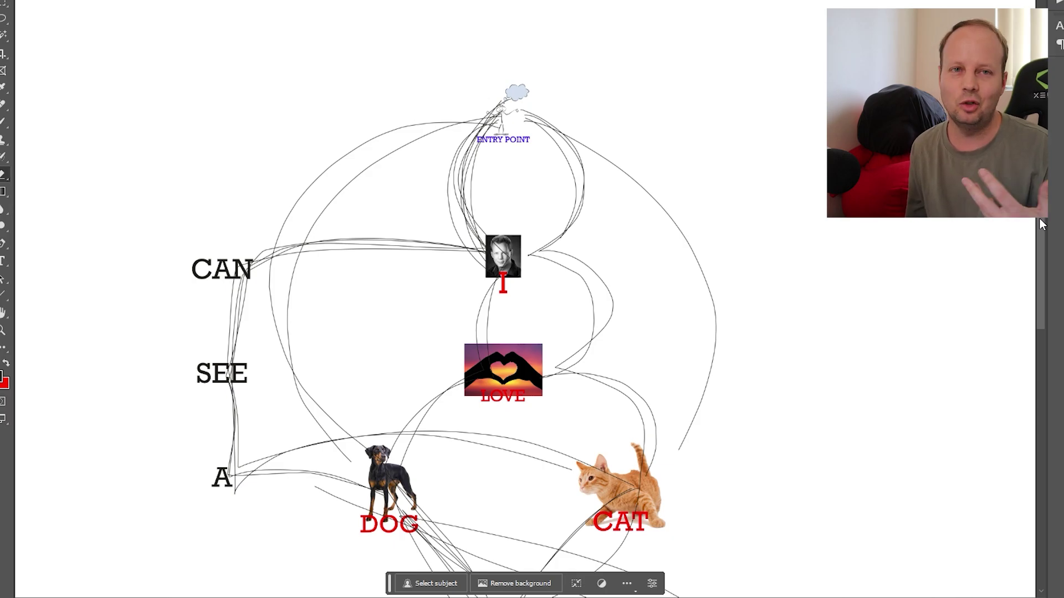
pyautogui.moveTo(1040, 224); pyautogui.dragTo(1037, 304)
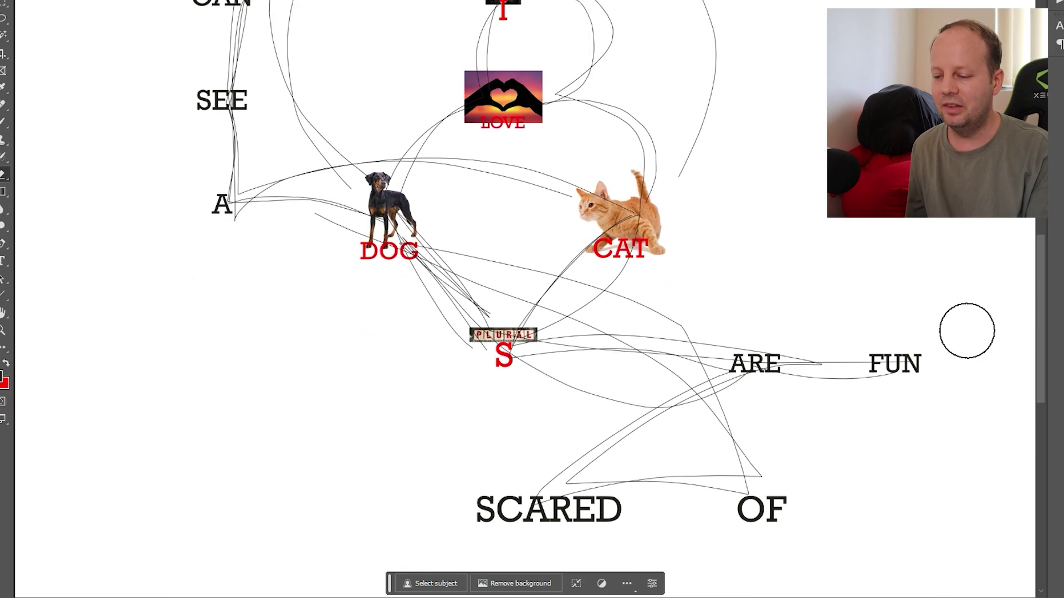
pyautogui.moveTo(793, 501); pyautogui.dragTo(709, 493)
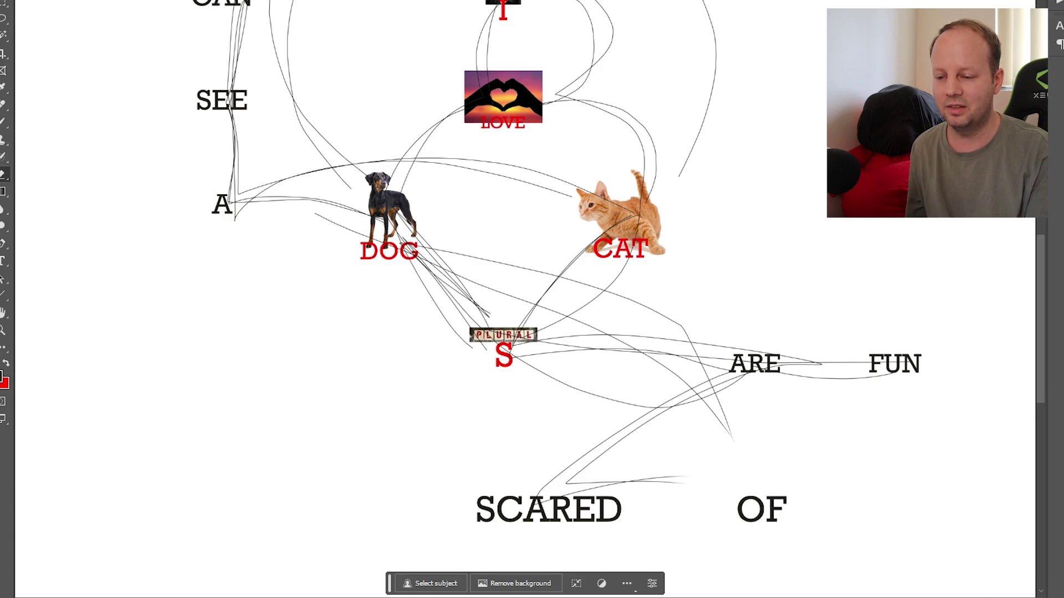
pyautogui.moveTo(717, 515); pyautogui.dragTo(795, 508)
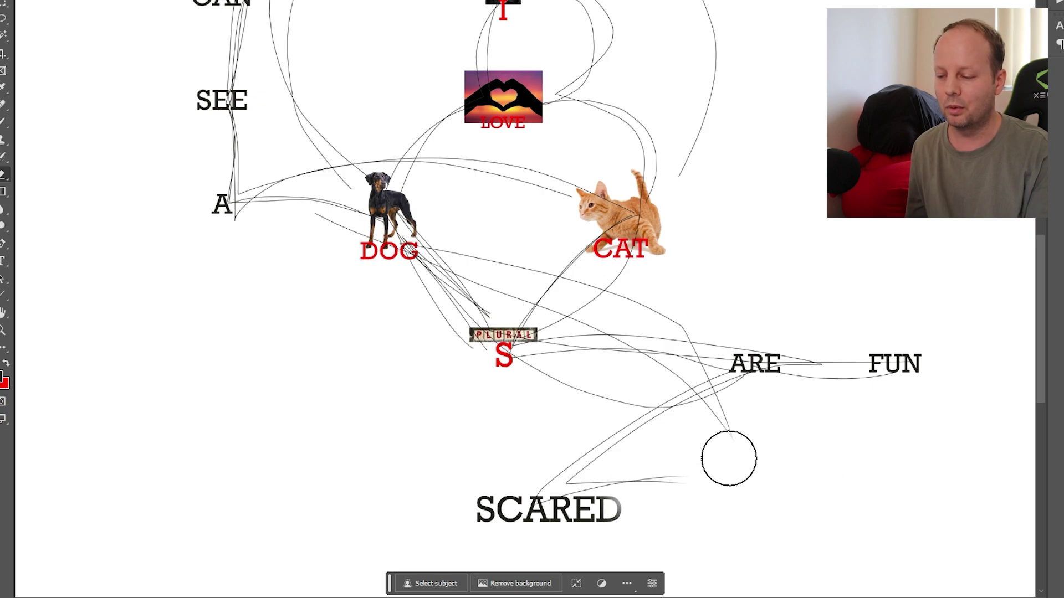
pyautogui.click(3, 122)
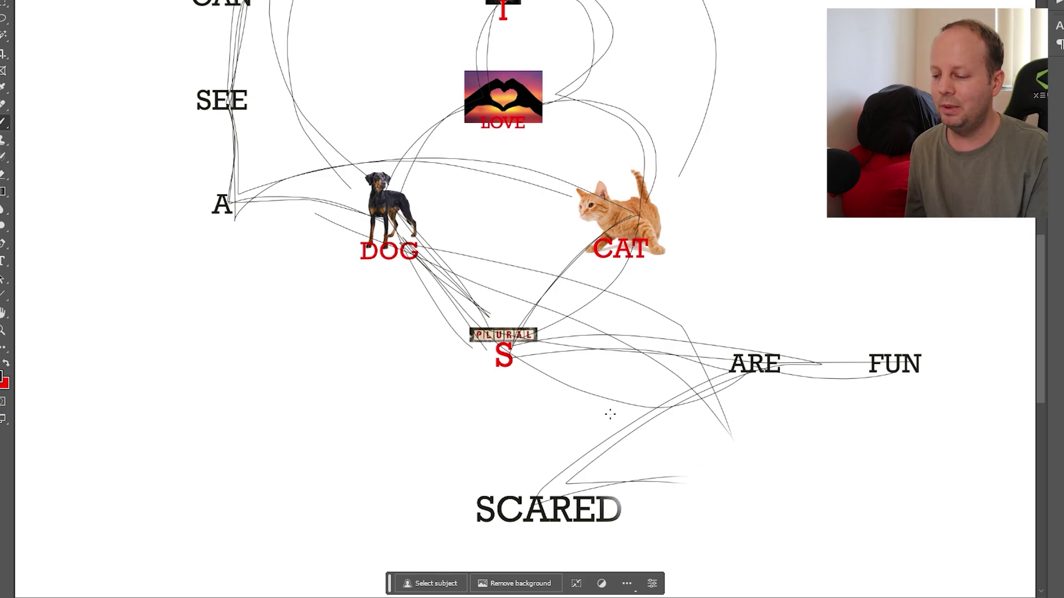
# Step: Draw paths from SCARED up to CAT and from DOG via S and ARE to SCARED
pyautogui.moveTo(589, 484); pyautogui.dragTo(638, 232)
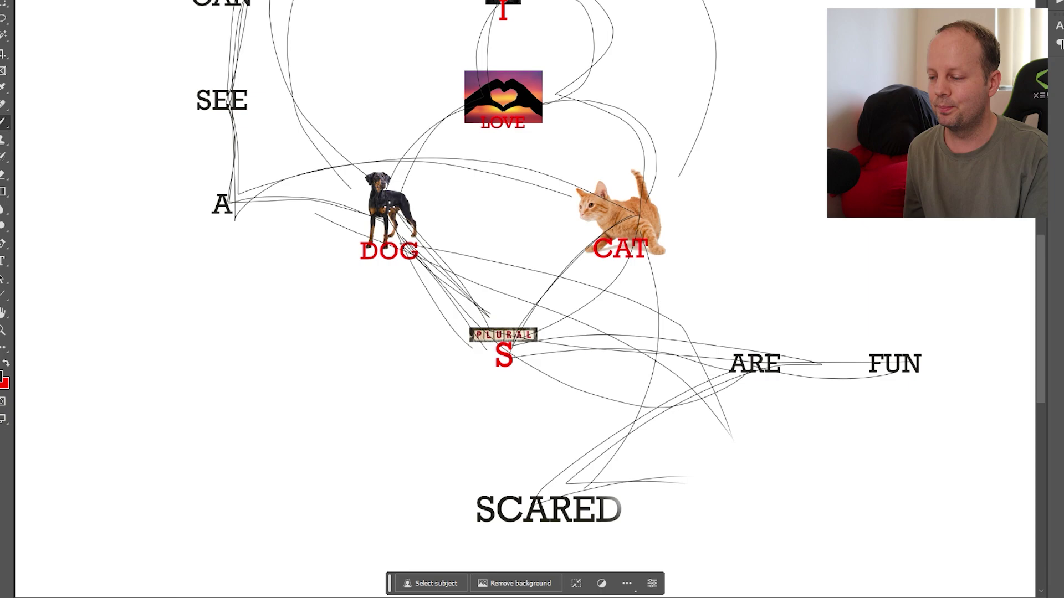
pyautogui.moveTo(390, 206)
pyautogui.mouseDown()
pyautogui.moveTo(469, 328)
pyautogui.moveTo(562, 367)
pyautogui.moveTo(767, 363)
pyautogui.moveTo(602, 527)
pyautogui.mouseUp()
pyautogui.moveTo(619, 489)
pyautogui.mouseDown()
pyautogui.moveTo(623, 359)
pyautogui.moveTo(583, 256)
pyautogui.moveTo(544, 341)
pyautogui.mouseUp()
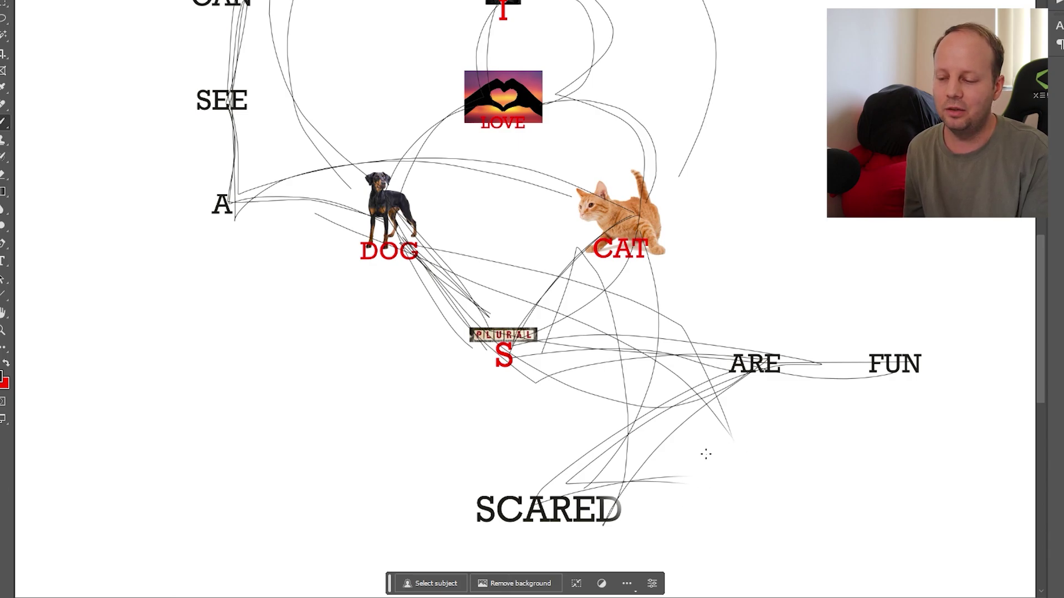
# Step: Handwrite 'of' beside SCARED with a connecting line, then undo both
pyautogui.moveTo(739, 468); pyautogui.dragTo(749, 478)
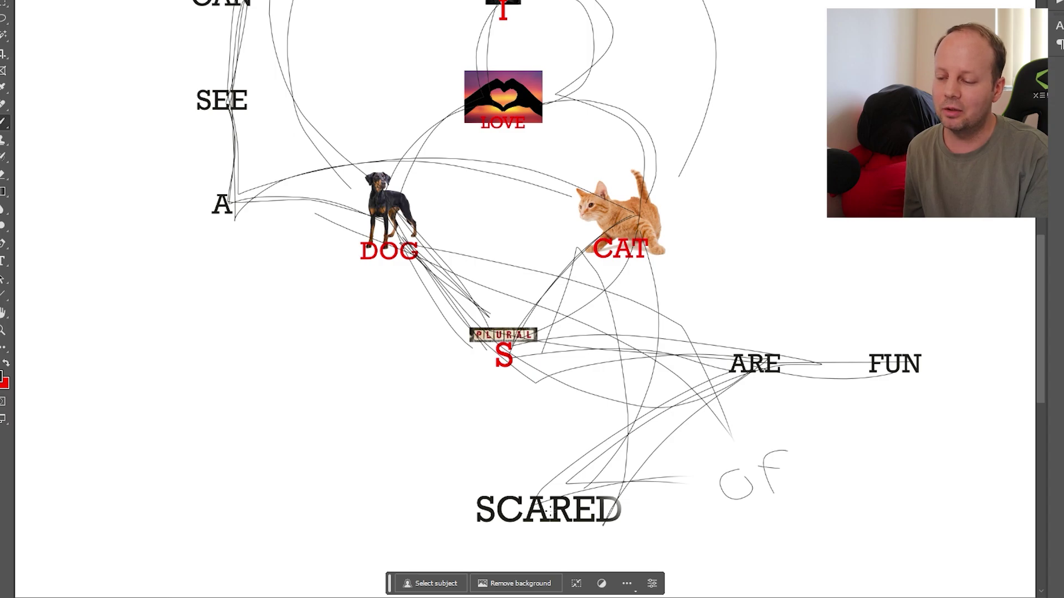
pyautogui.moveTo(629, 470); pyautogui.dragTo(688, 479)
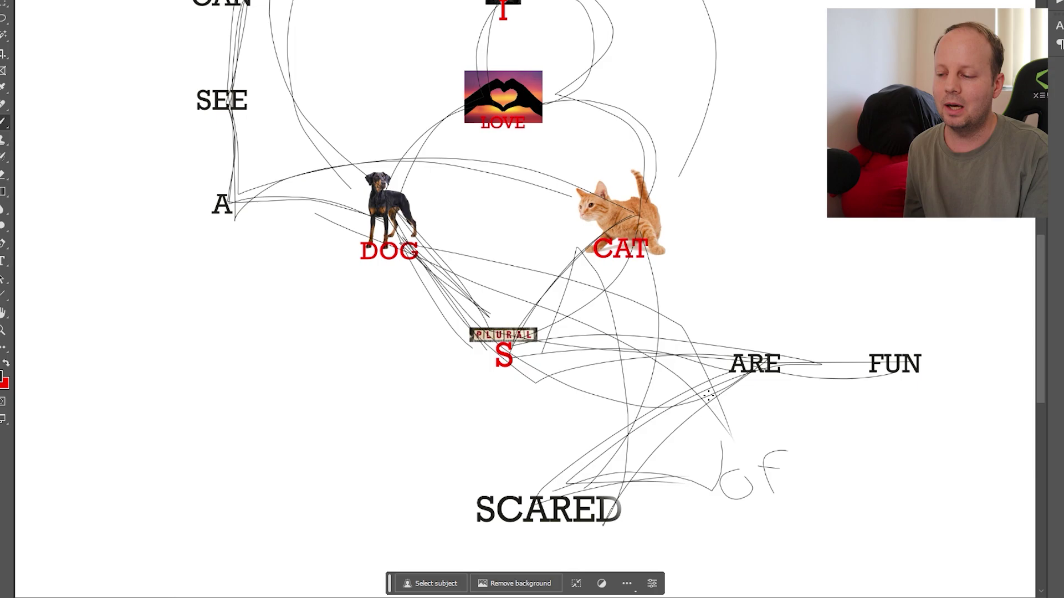
pyautogui.hotkey('ctrl', 'z')
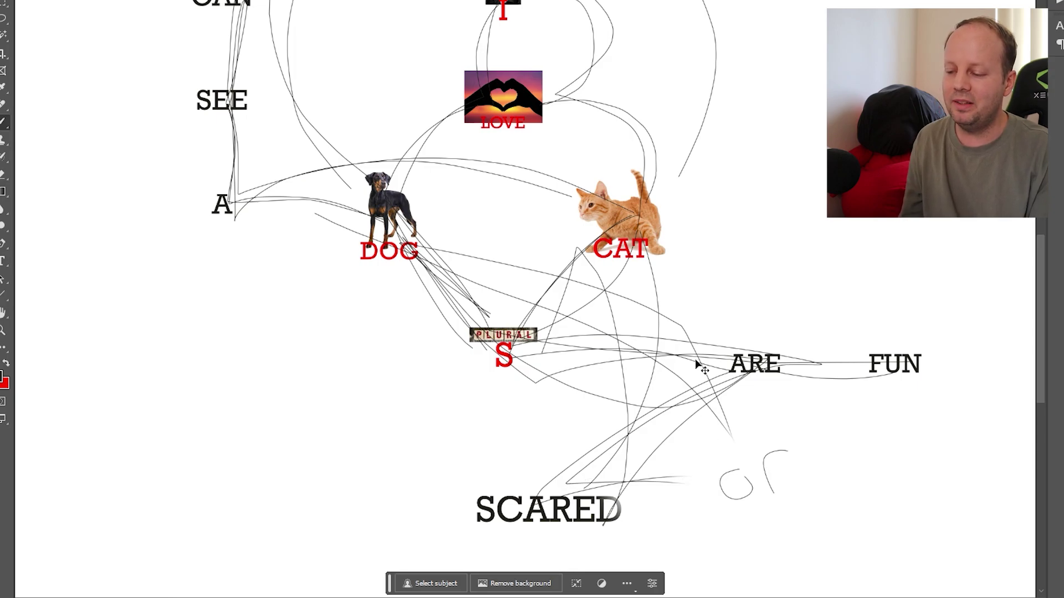
pyautogui.hotkey('ctrl', 'z')
pyautogui.hotkey('ctrl', 'z')
pyautogui.hotkey('ctrl', 'z')
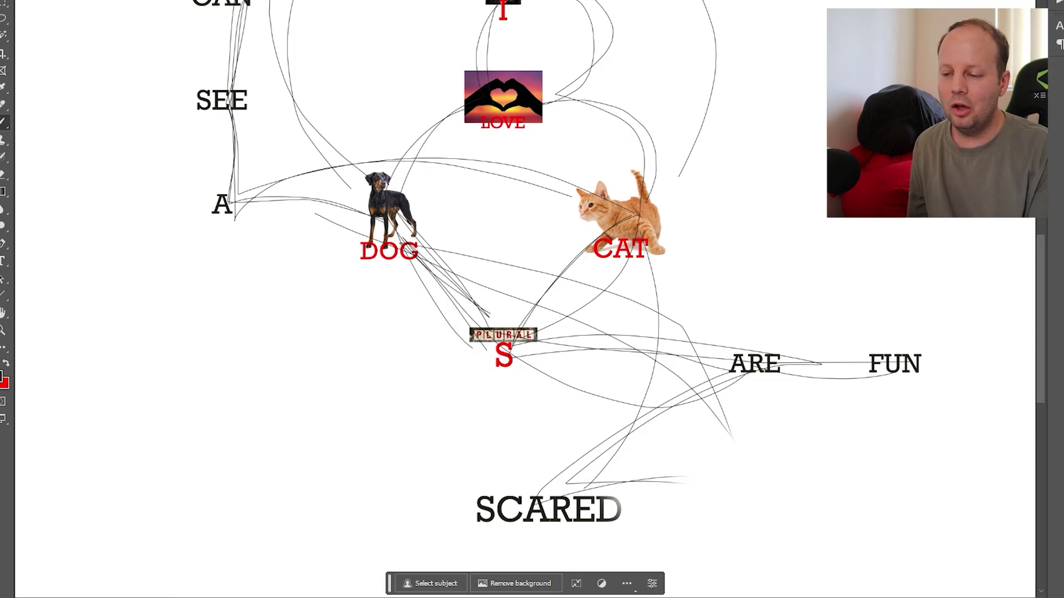
pyautogui.scroll(5, 524, 300)
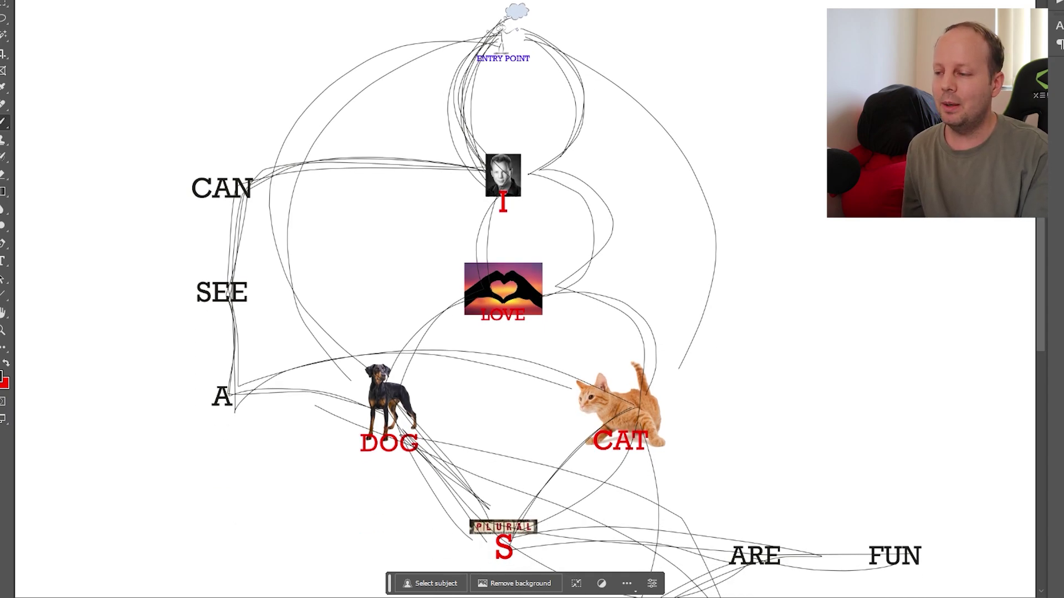
# Step: Brush a hand-drawn path from ENTRY POINT past I to CAN and A
pyautogui.moveTo(482, 77)
pyautogui.mouseDown()
pyautogui.moveTo(490, 145)
pyautogui.moveTo(236, 147)
pyautogui.moveTo(241, 381)
pyautogui.moveTo(369, 390)
pyautogui.moveTo(488, 519)
pyautogui.mouseUp()
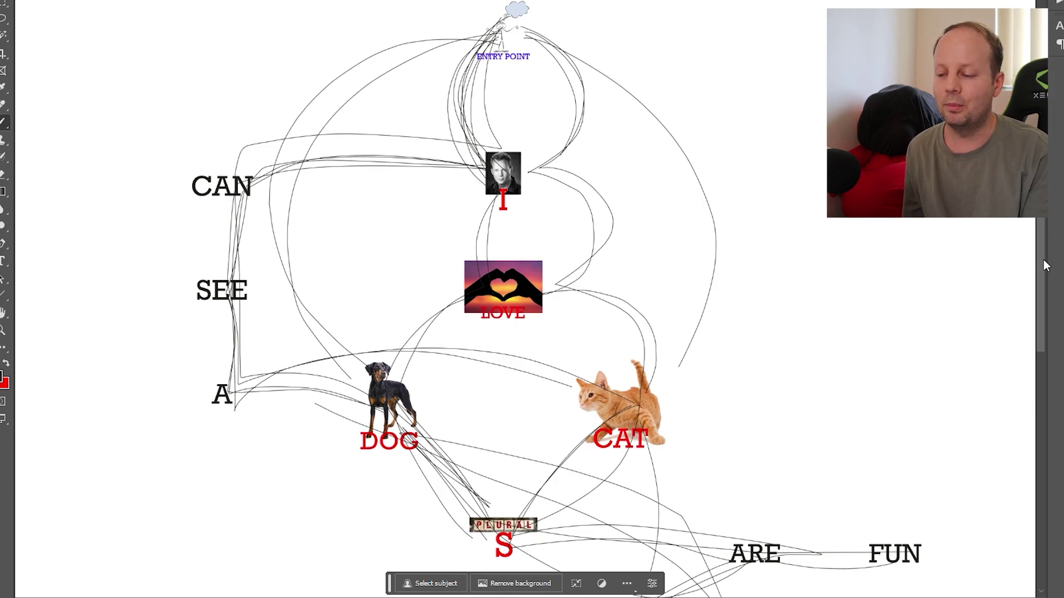
pyautogui.moveTo(1042, 259); pyautogui.dragTo(1045, 295)
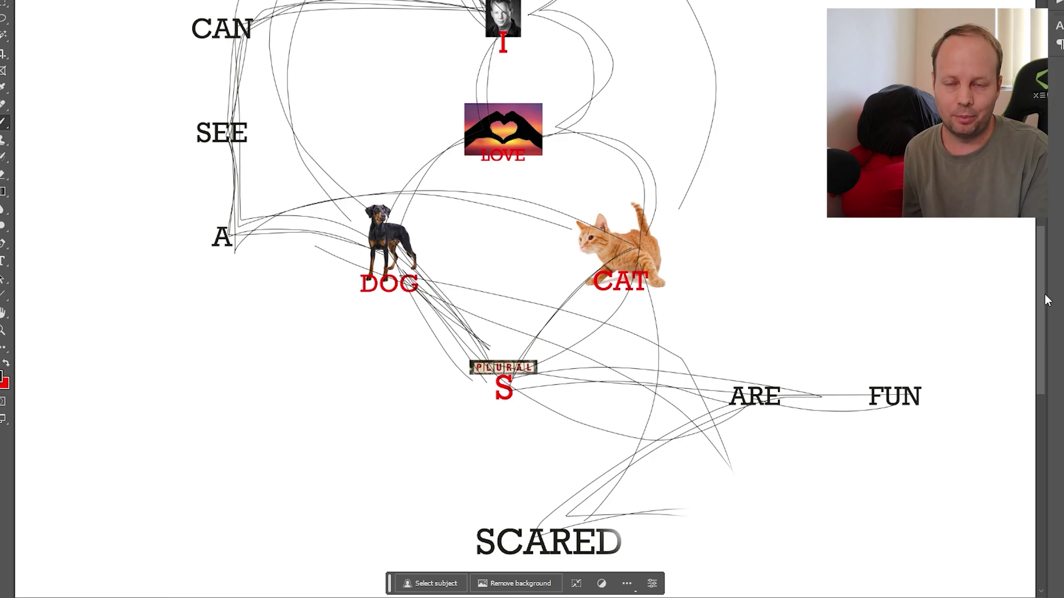
pyautogui.moveTo(1045, 293); pyautogui.dragTo(1046, 322)
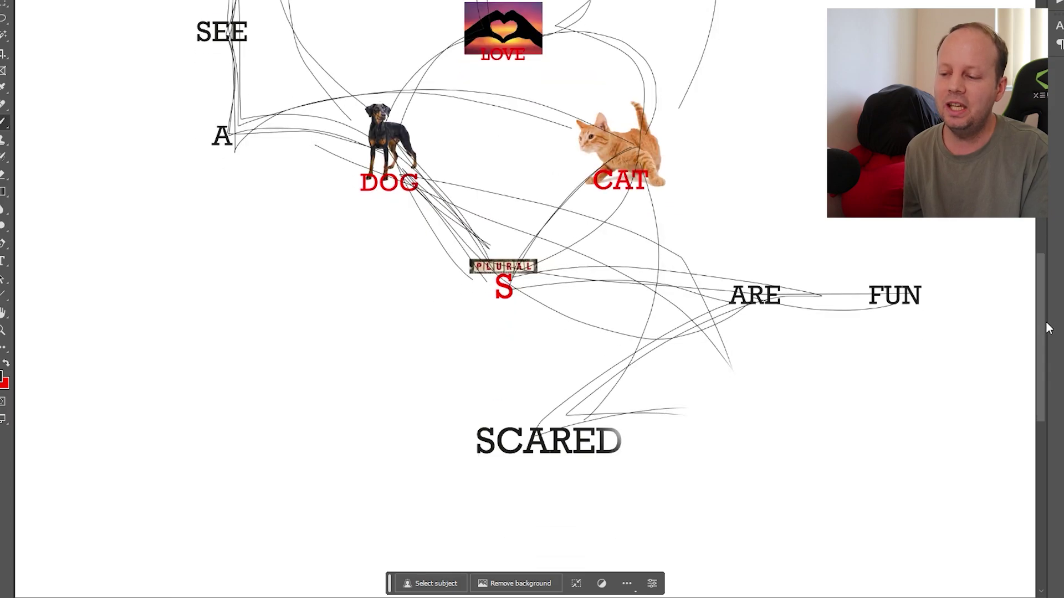
# Step: Draw freehand loops around the words FUN and SCARED
pyautogui.moveTo(898, 249)
pyautogui.mouseDown()
pyautogui.moveTo(875, 344)
pyautogui.moveTo(935, 239)
pyautogui.mouseUp()
pyautogui.moveTo(601, 403)
pyautogui.mouseDown()
pyautogui.moveTo(423, 422)
pyautogui.moveTo(663, 451)
pyautogui.moveTo(641, 441)
pyautogui.mouseUp()
pyautogui.moveTo(1042, 348); pyautogui.dragTo(1038, 310)
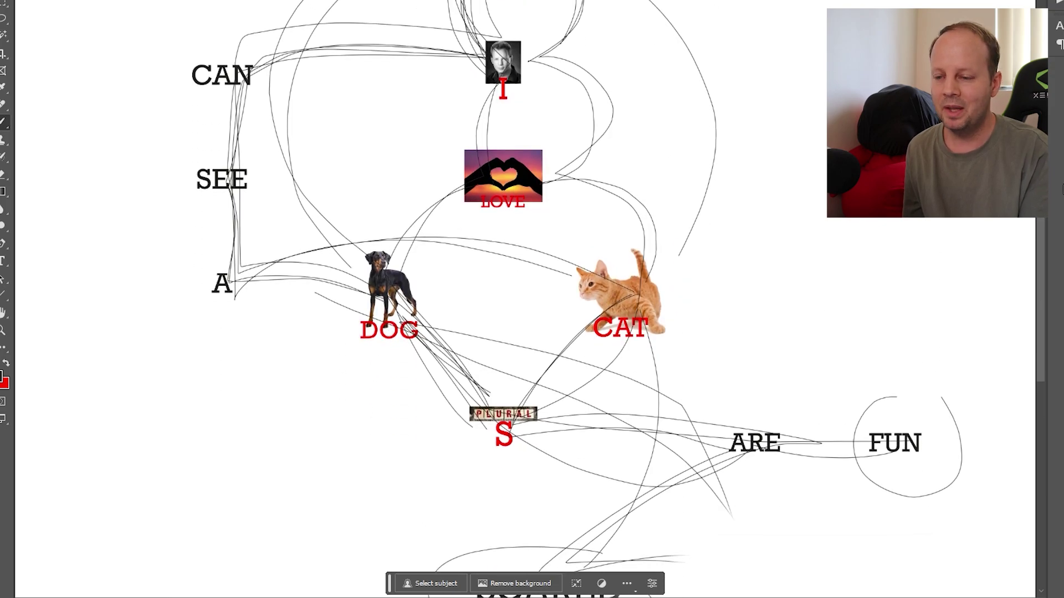
pyautogui.moveTo(1041, 289); pyautogui.dragTo(1041, 306)
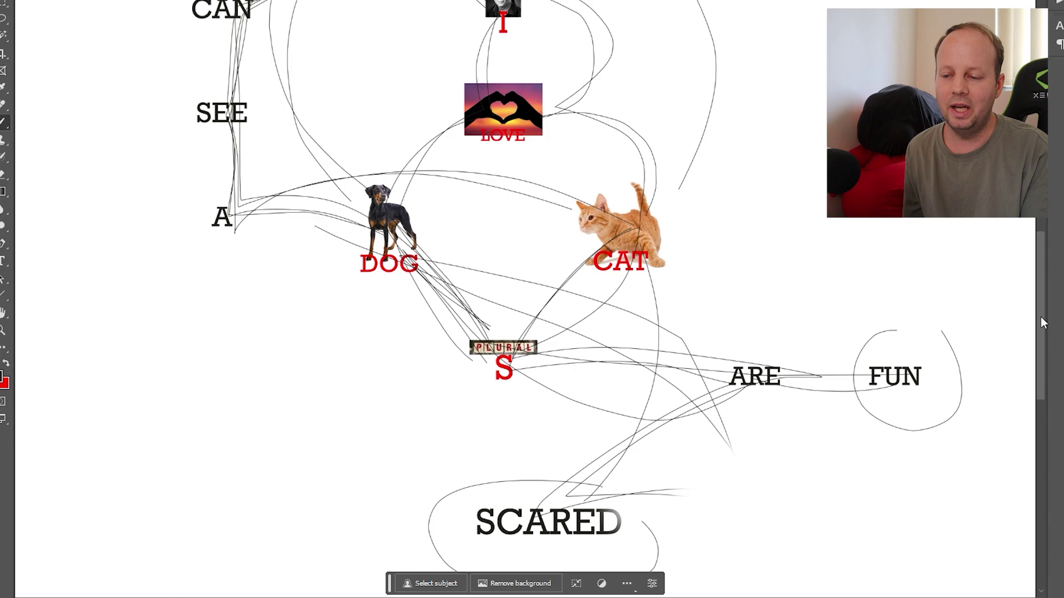
pyautogui.moveTo(1040, 317); pyautogui.dragTo(1046, 264)
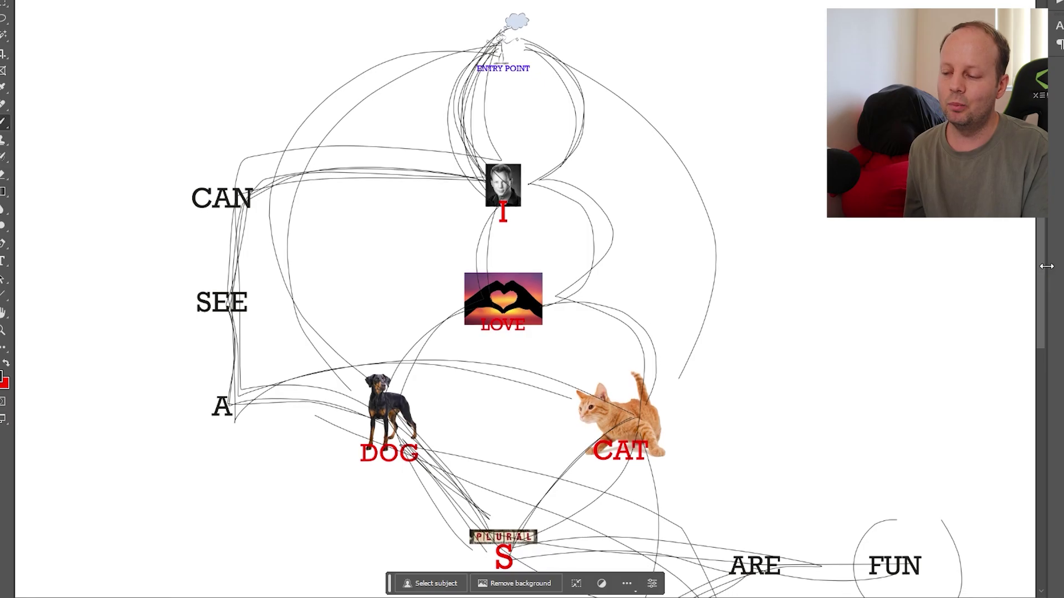